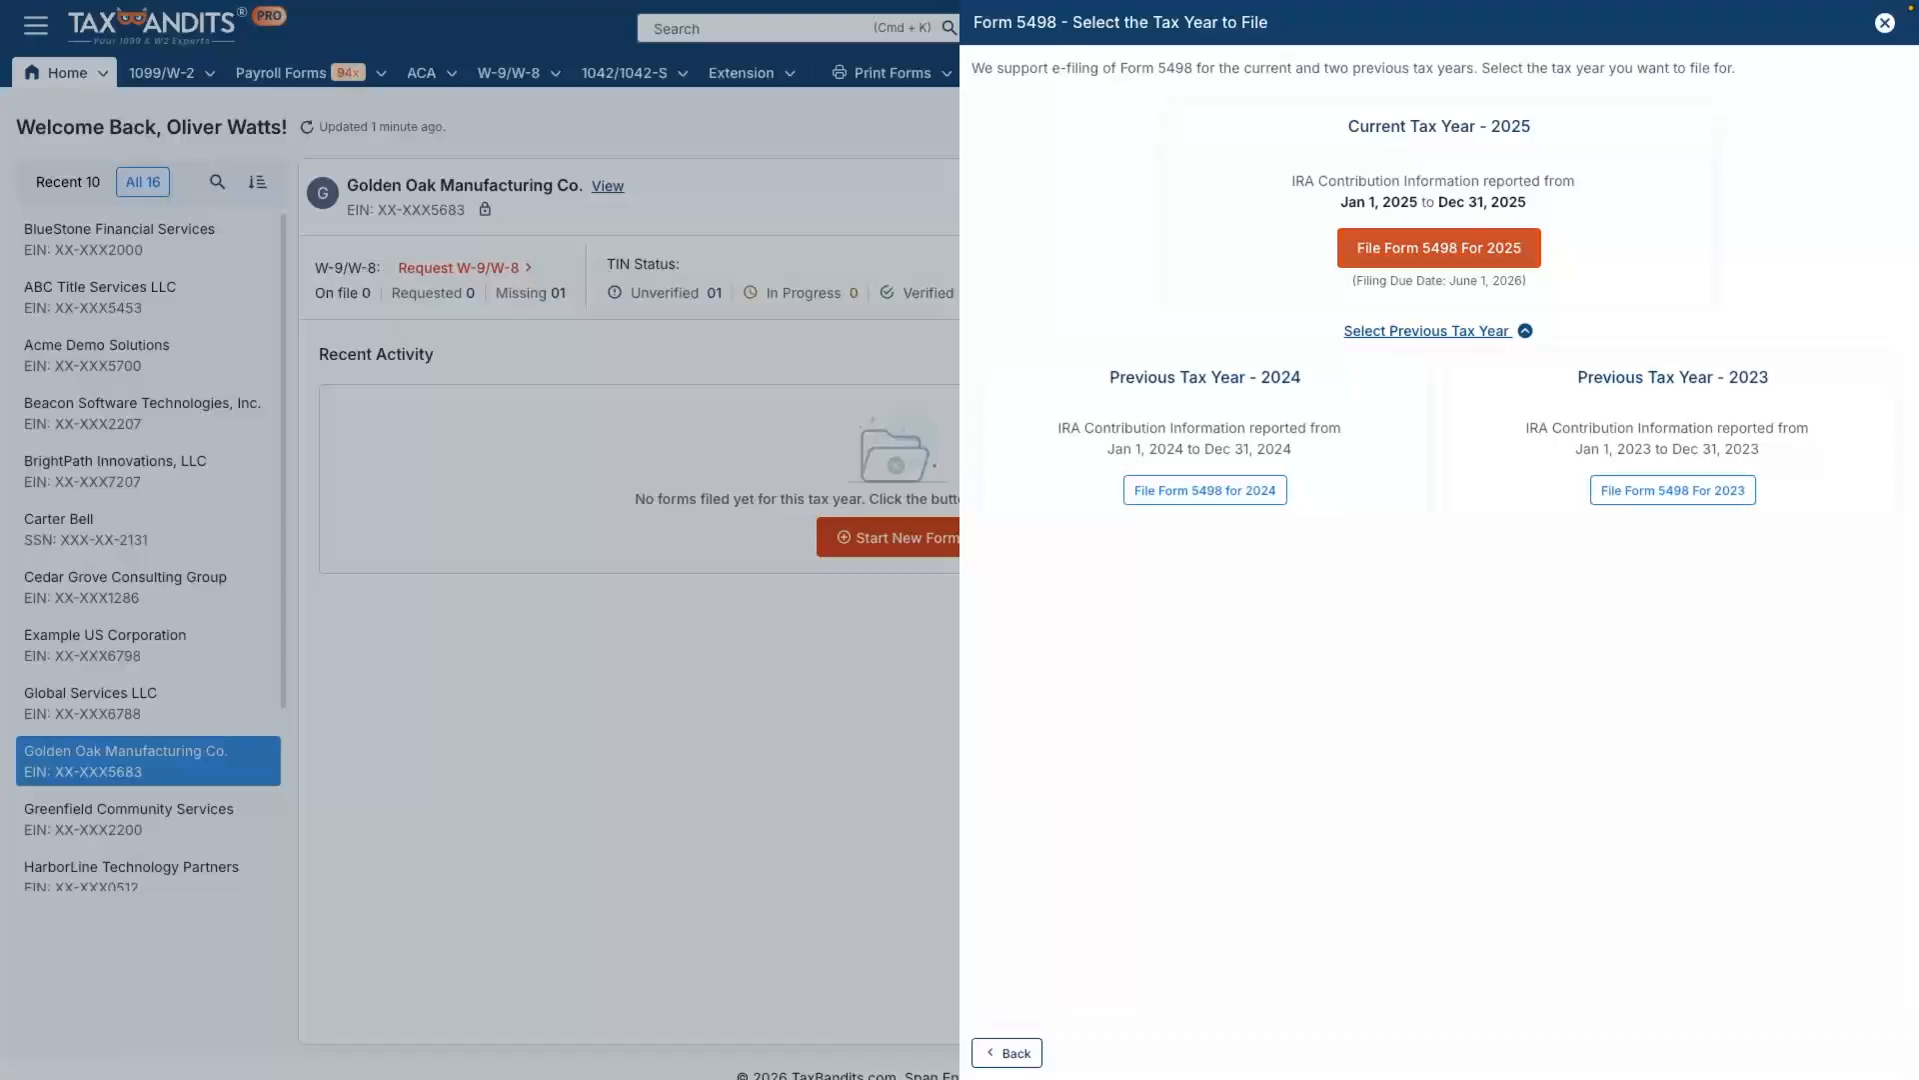
# Step: Start Form 5498 for tax year 2025 and add a new participant with the person's name, SSN and U.S. address
pyautogui.click(1439, 248)
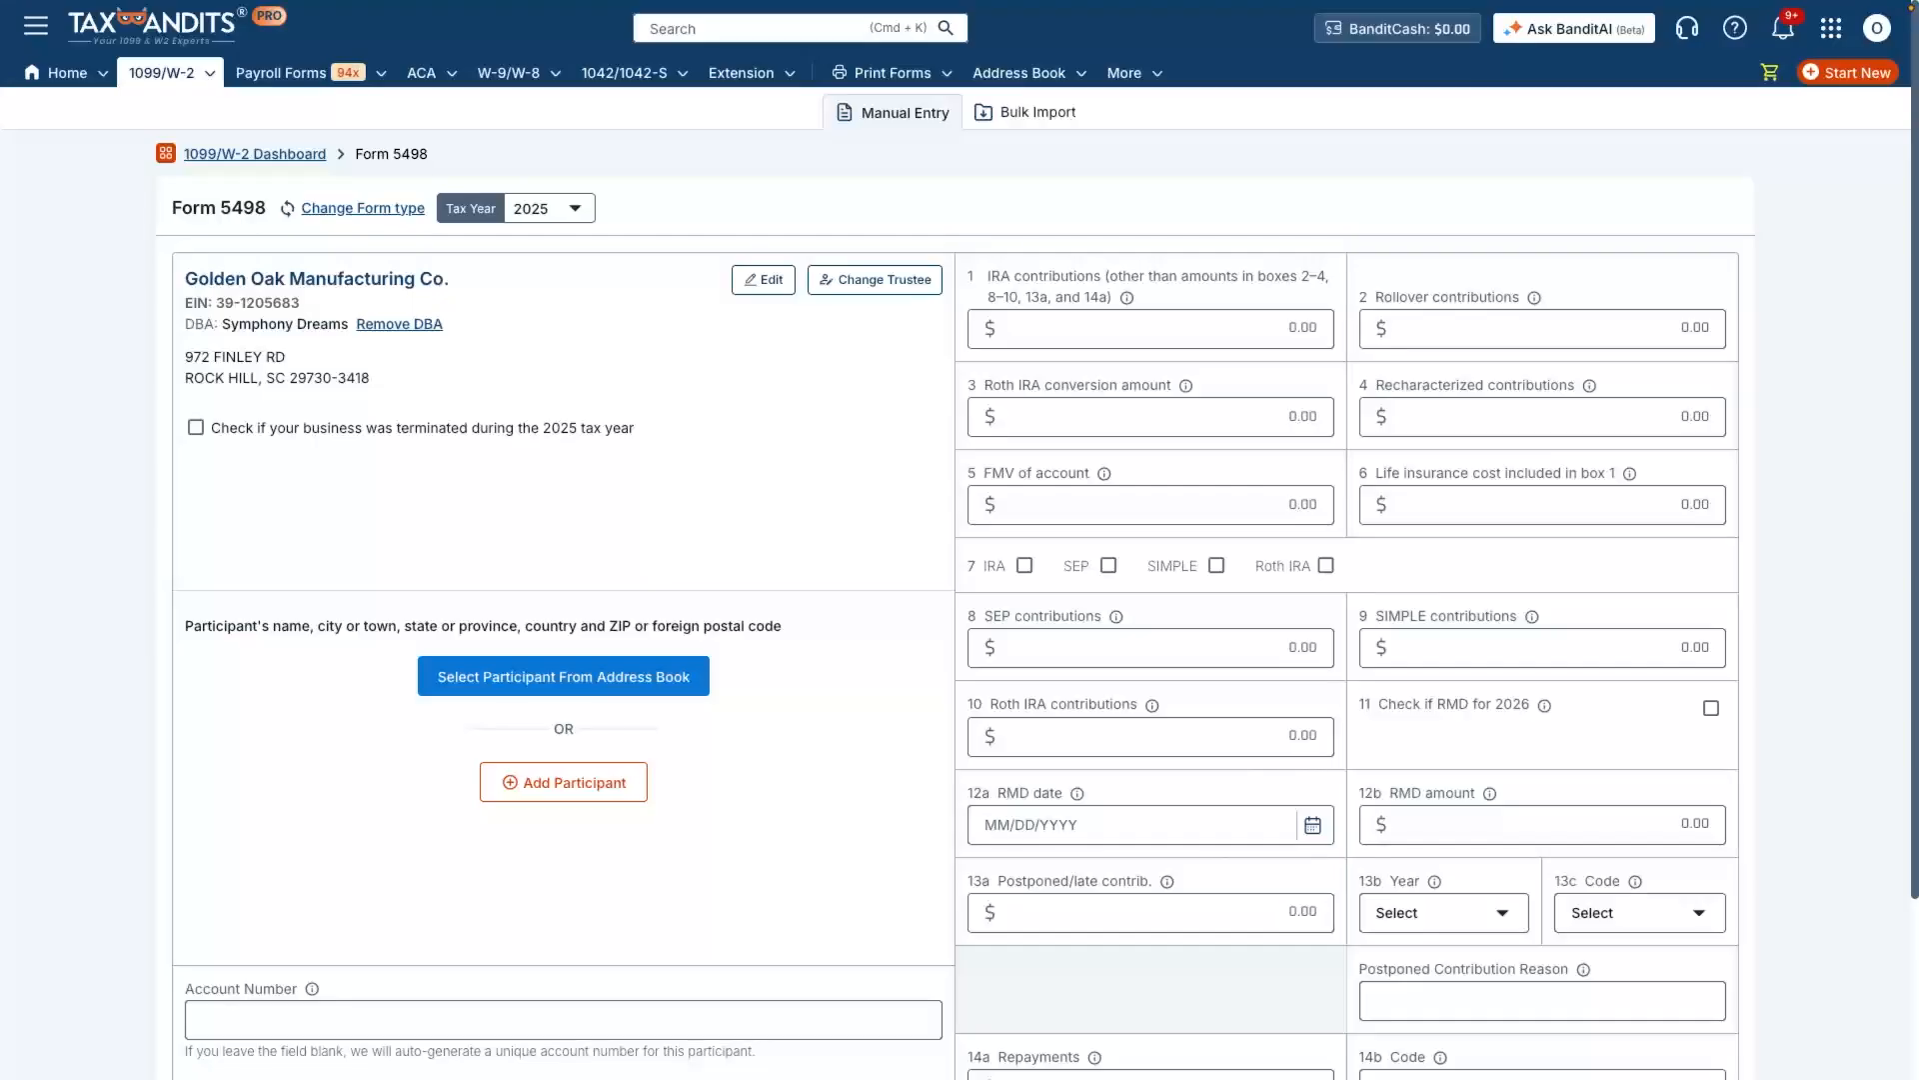
pyautogui.click(563, 782)
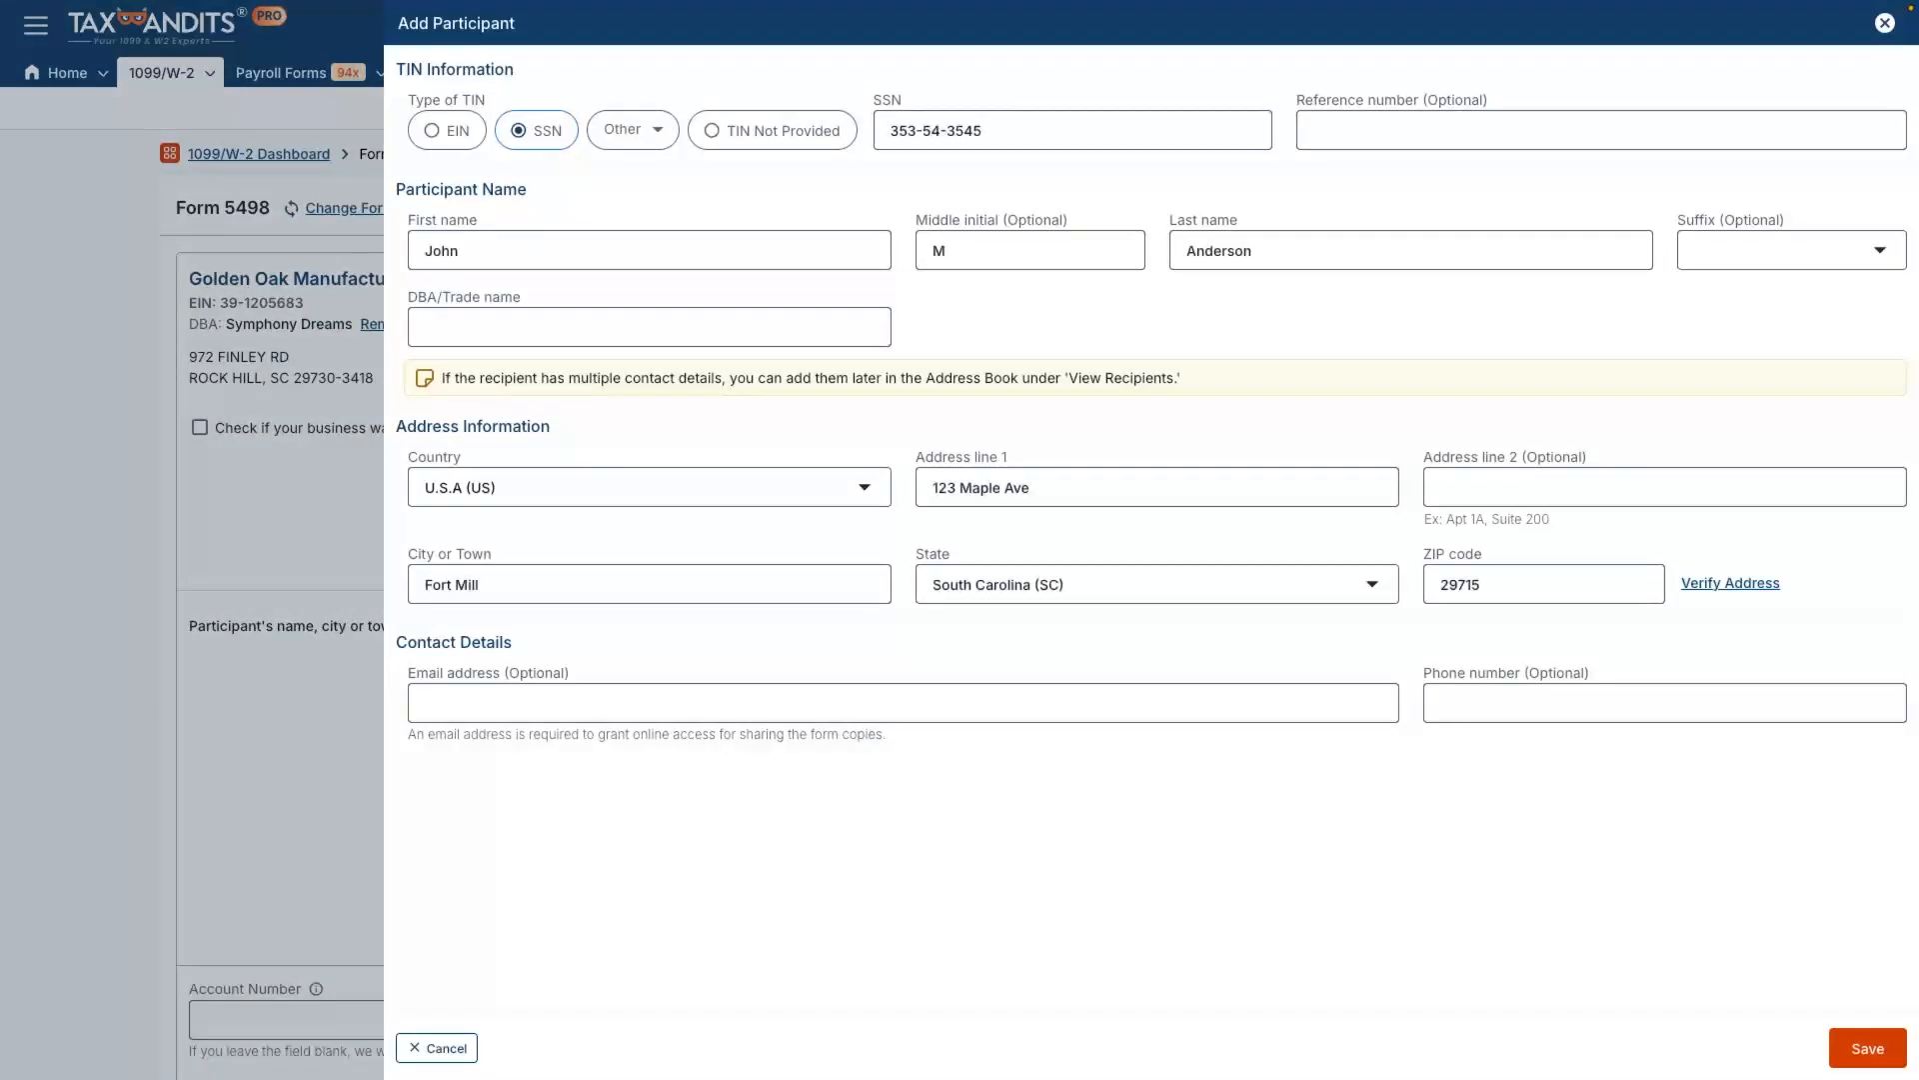
pyautogui.click(1868, 1048)
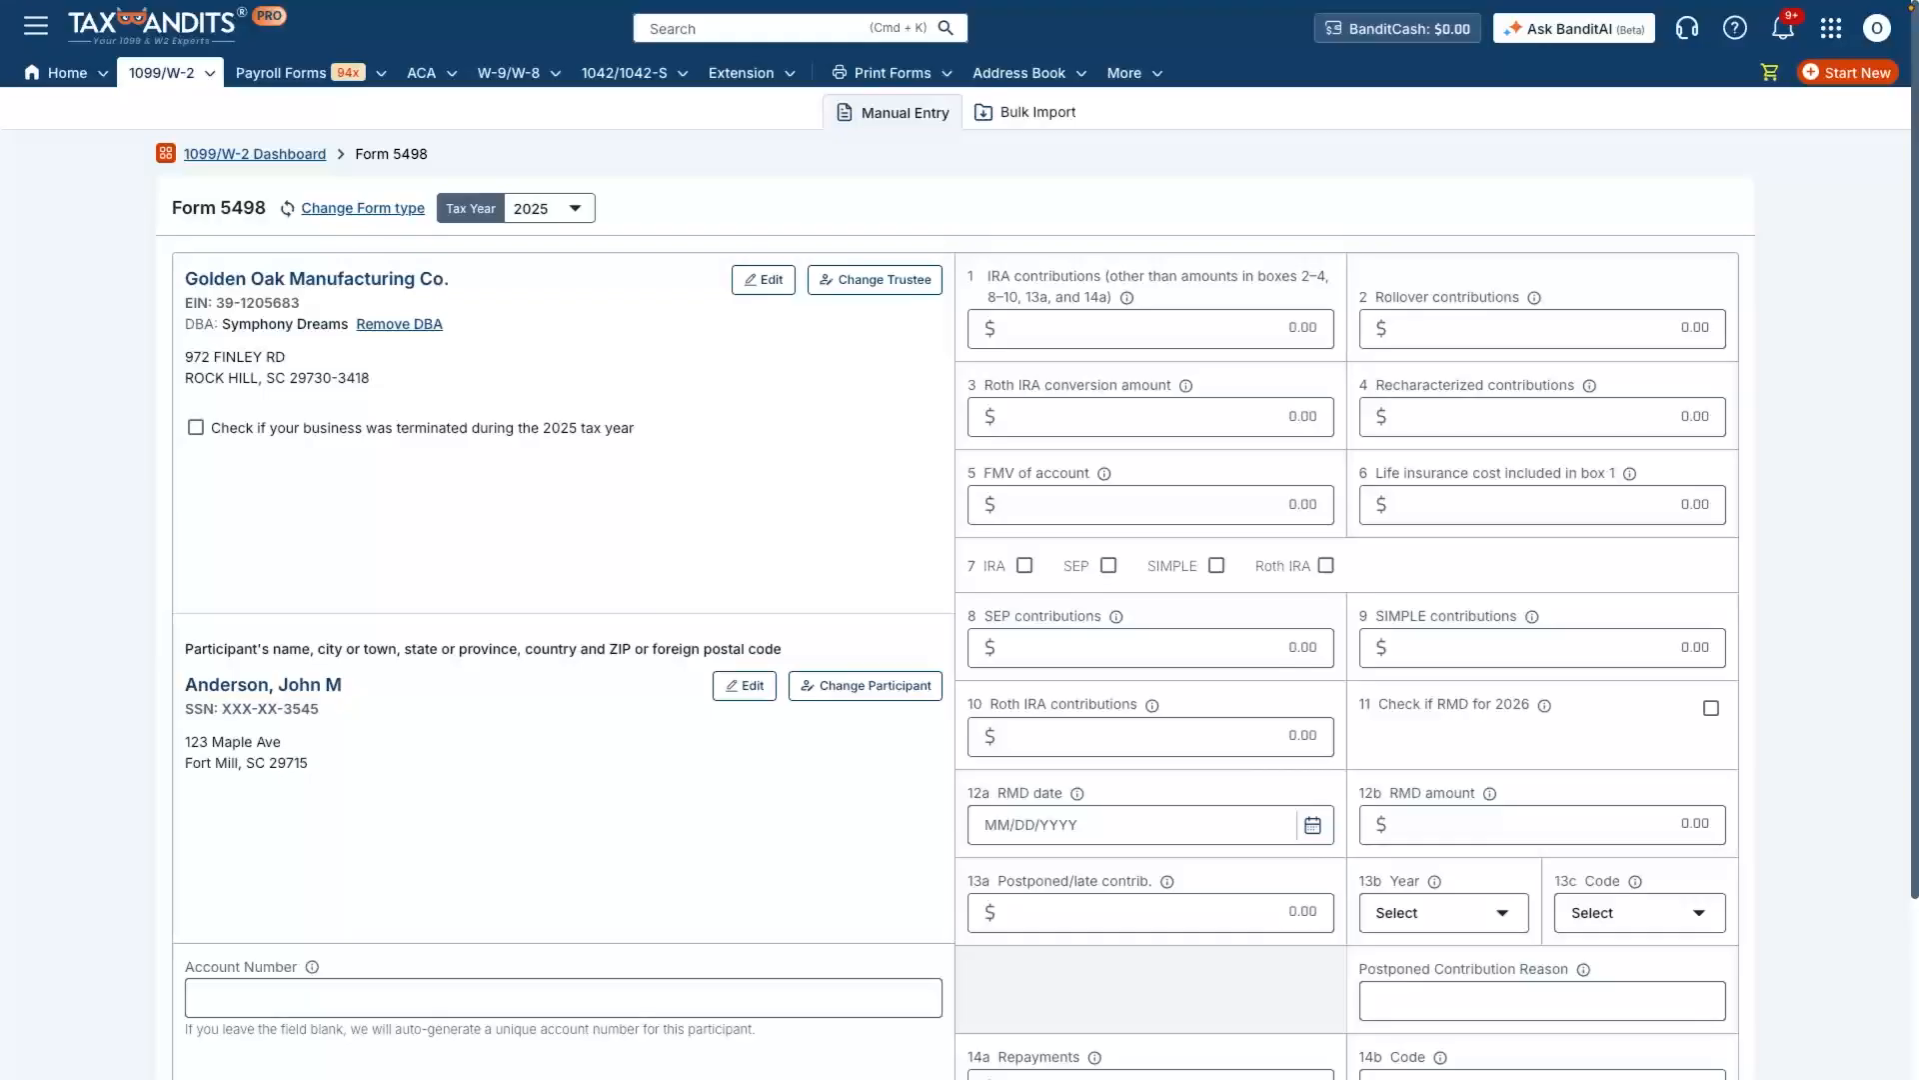
# Step: Enter the participant's account number on the form
pyautogui.click(562, 998)
pyautogui.write('1')
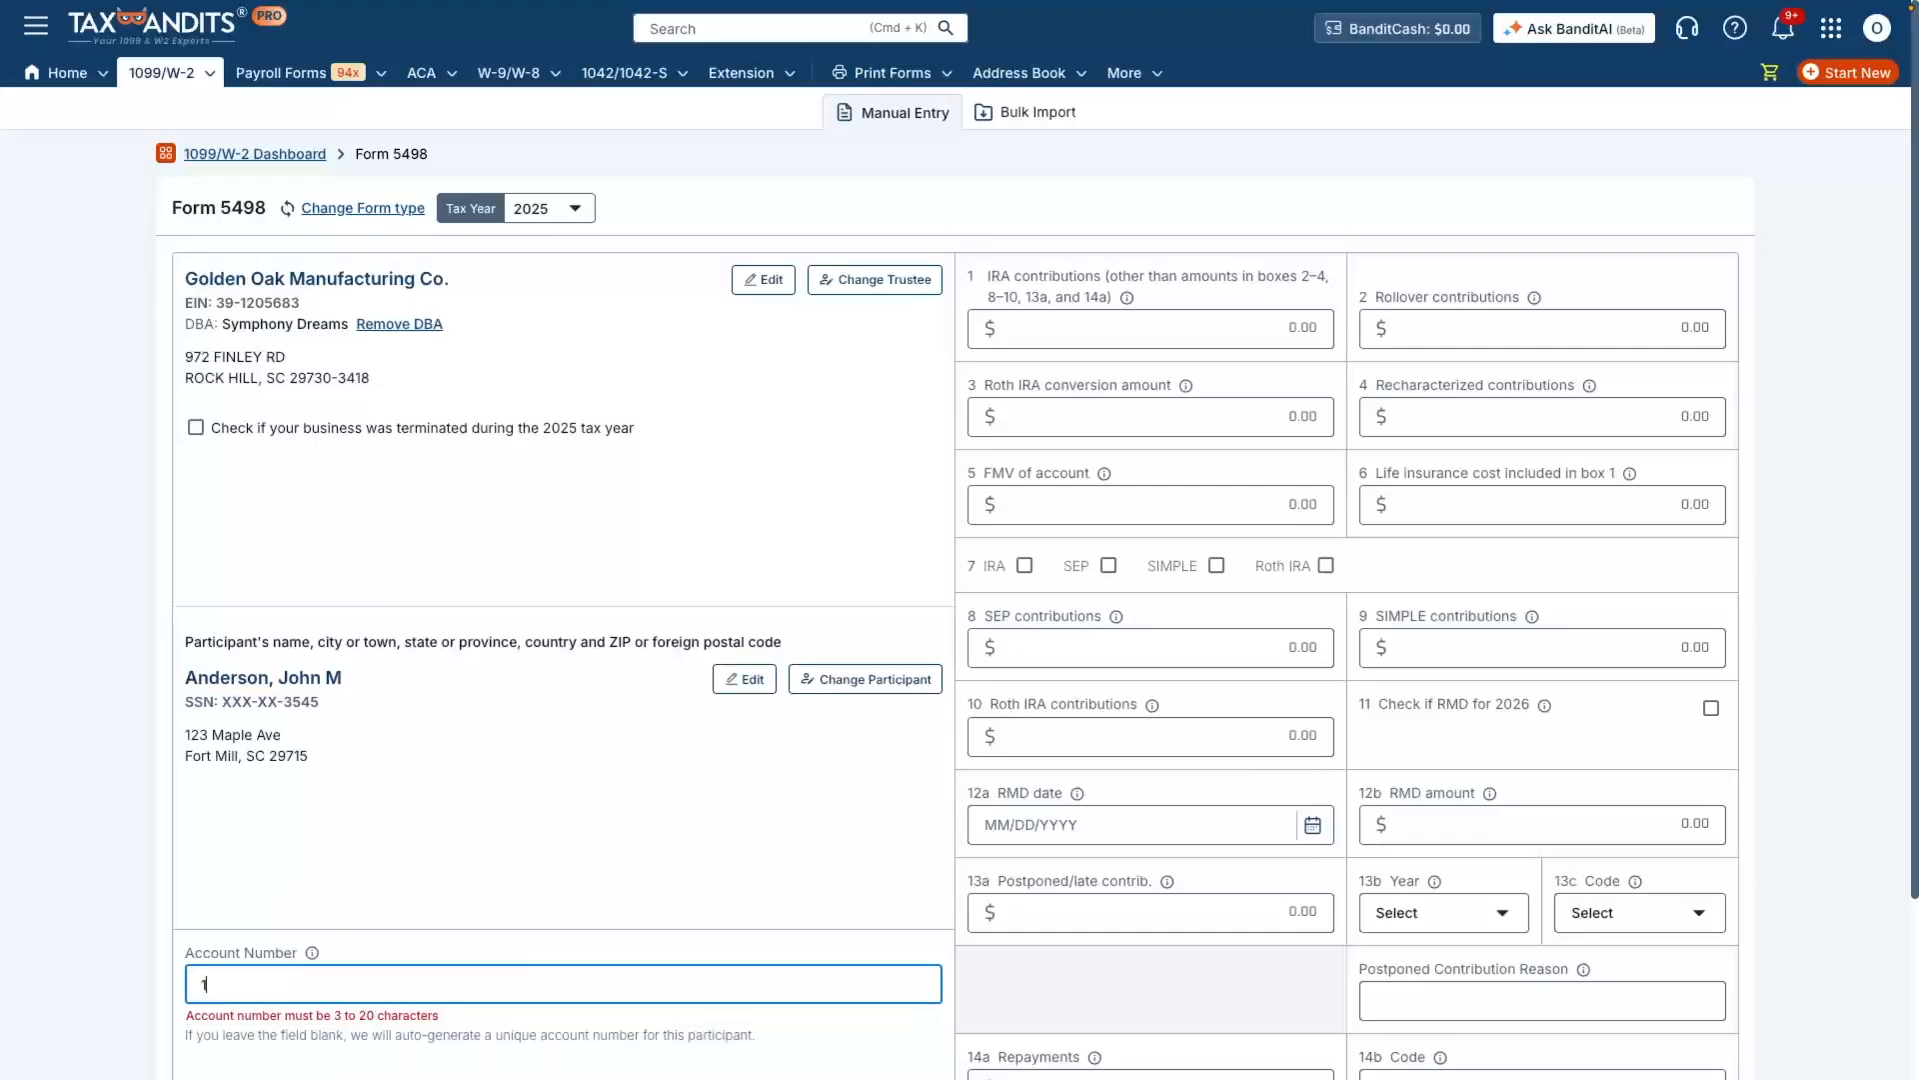
pyautogui.write('23456789')
pyautogui.press('Tab')
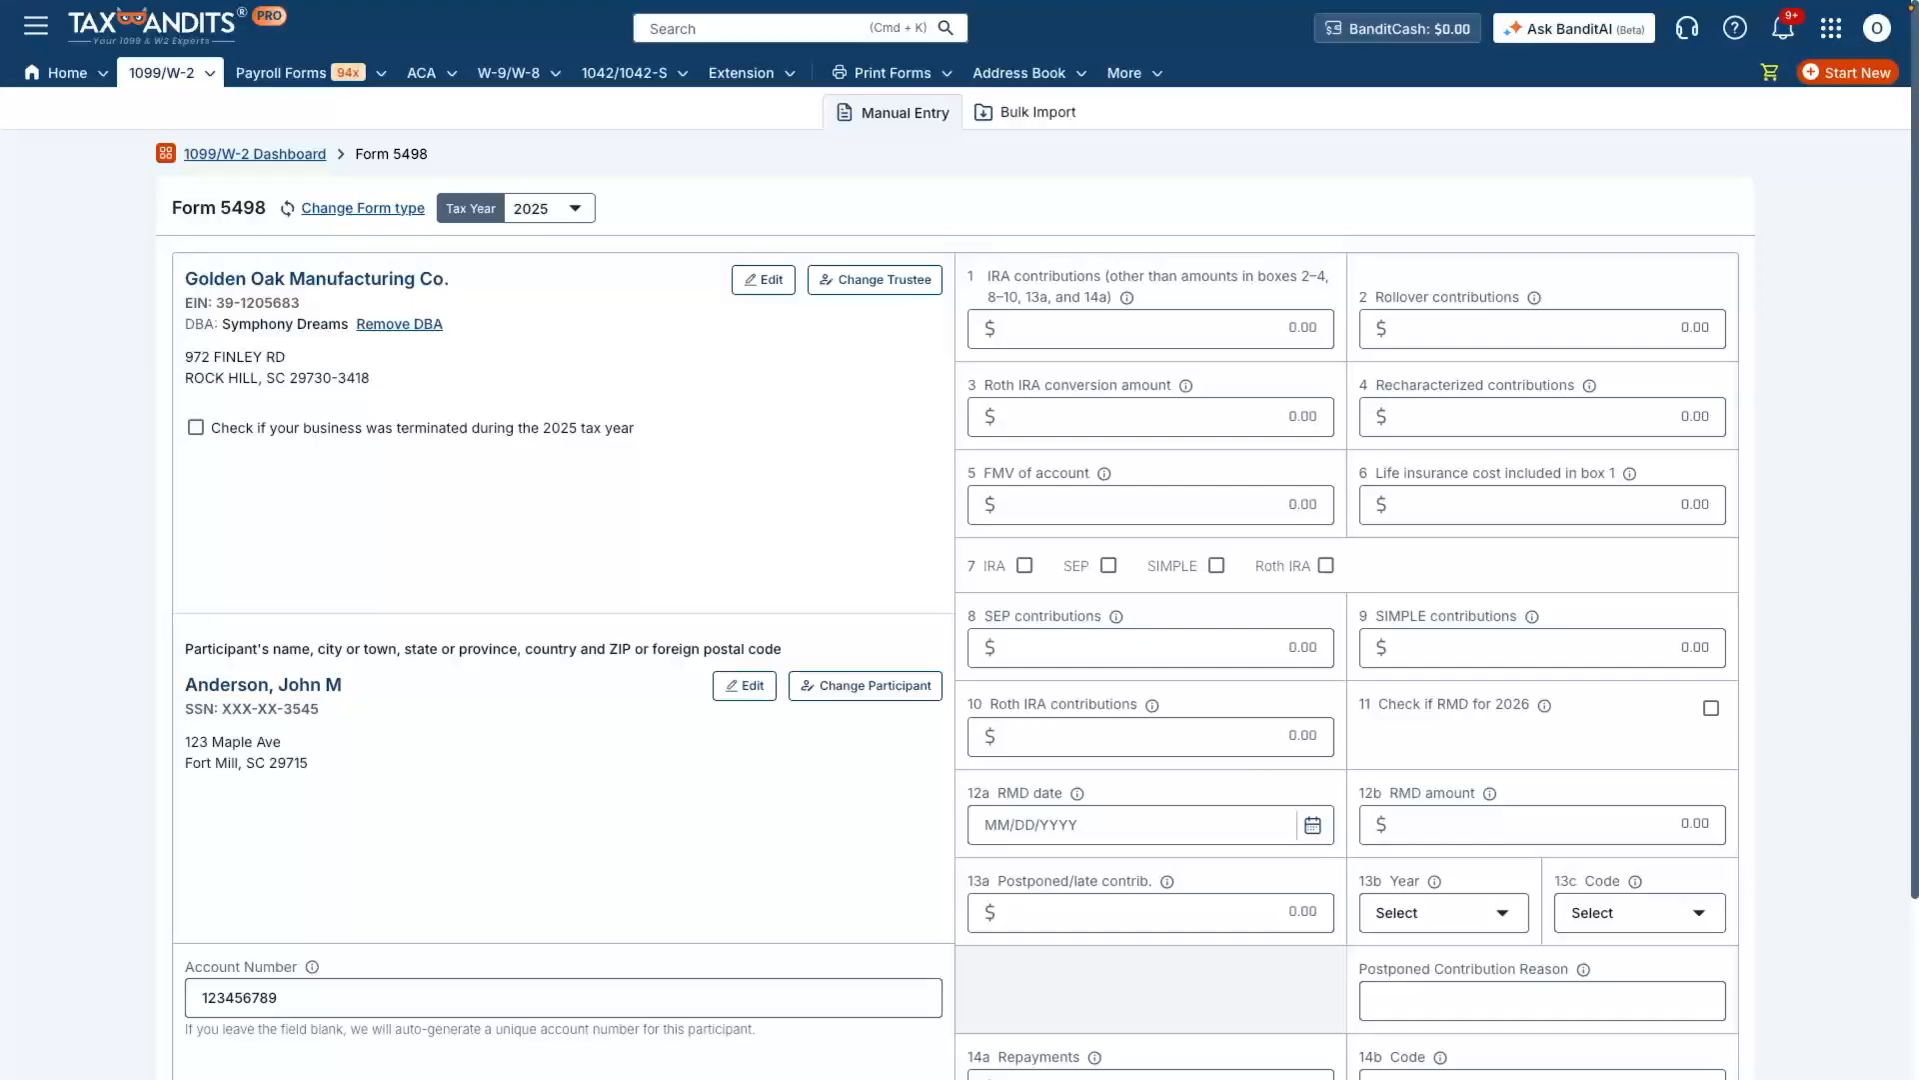
# Step: Enter IRA contributions of 15,000, rollover contributions of 7,000 and a Roth IRA conversion amount of 3,500 in boxes 1 to 3
pyautogui.click(1151, 329)
pyautogui.write('150000')
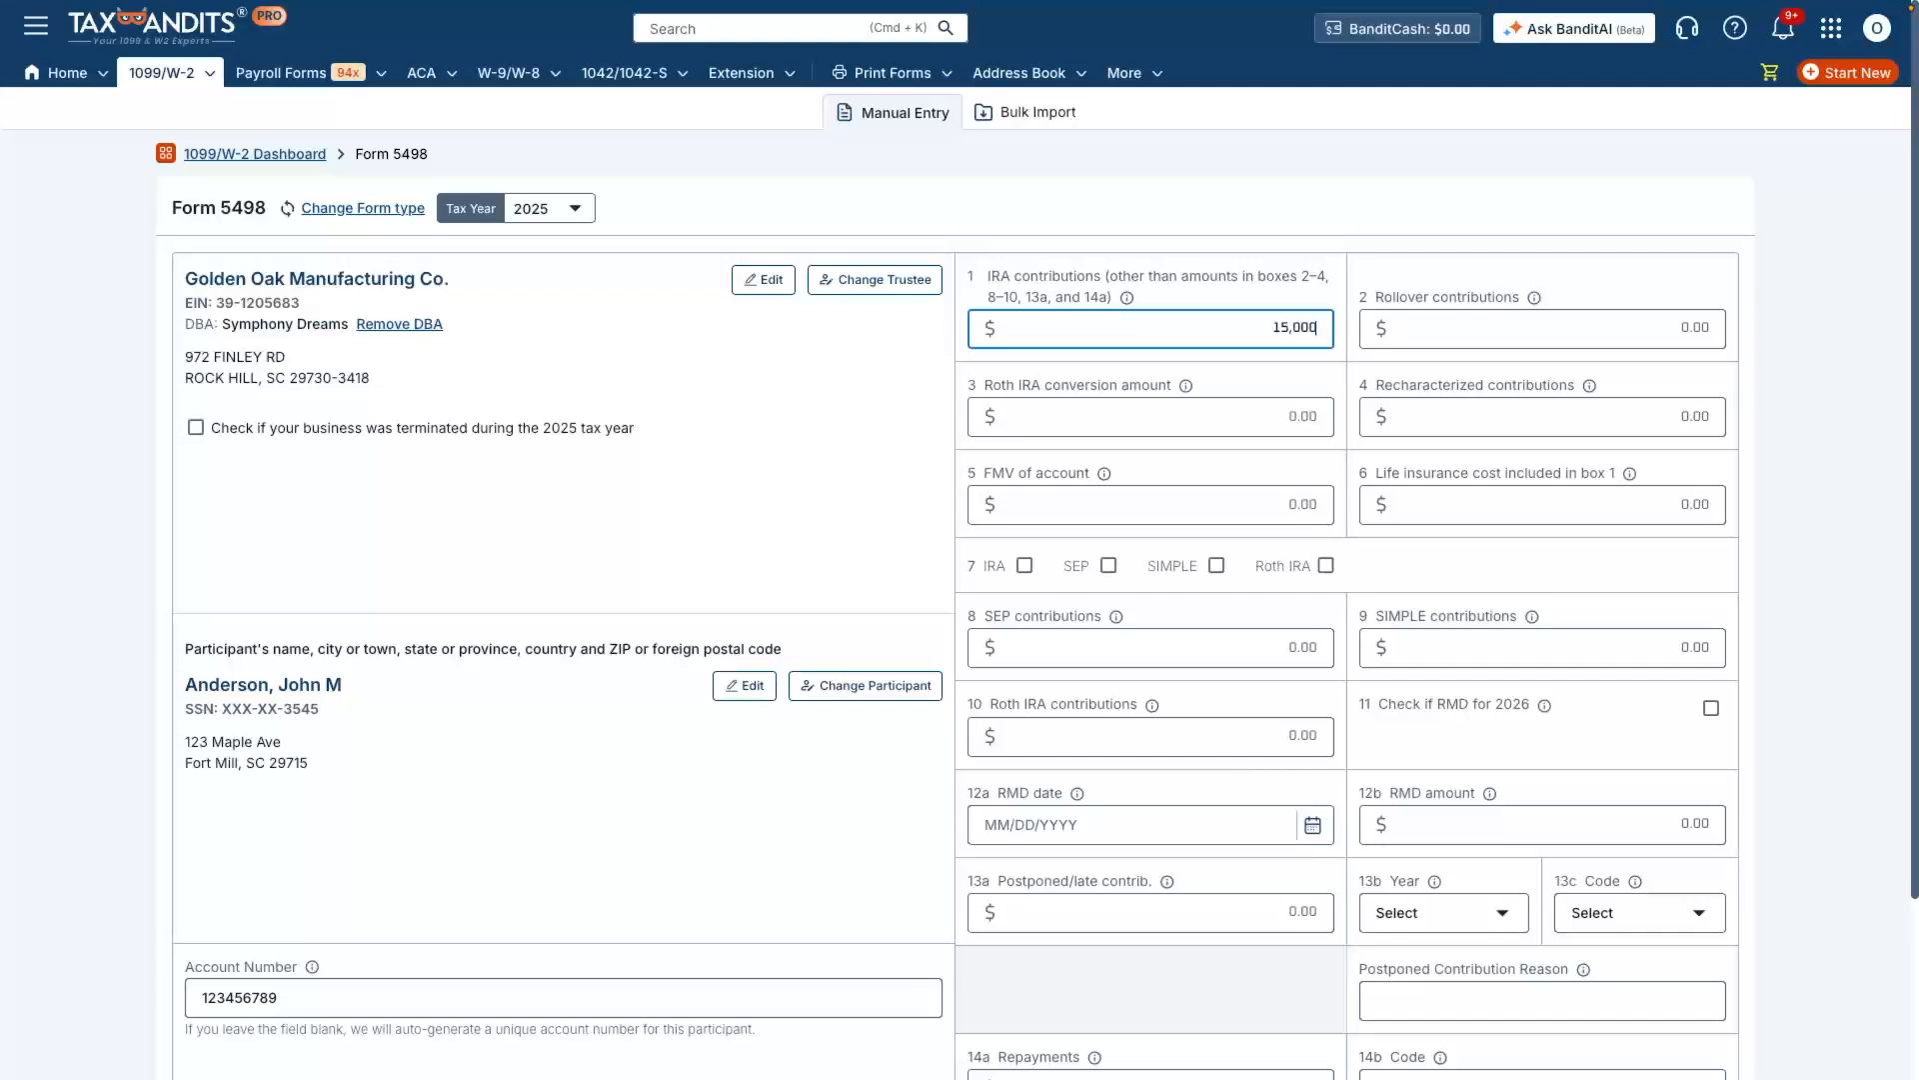
pyautogui.press('Tab')
pyautogui.write('7000')
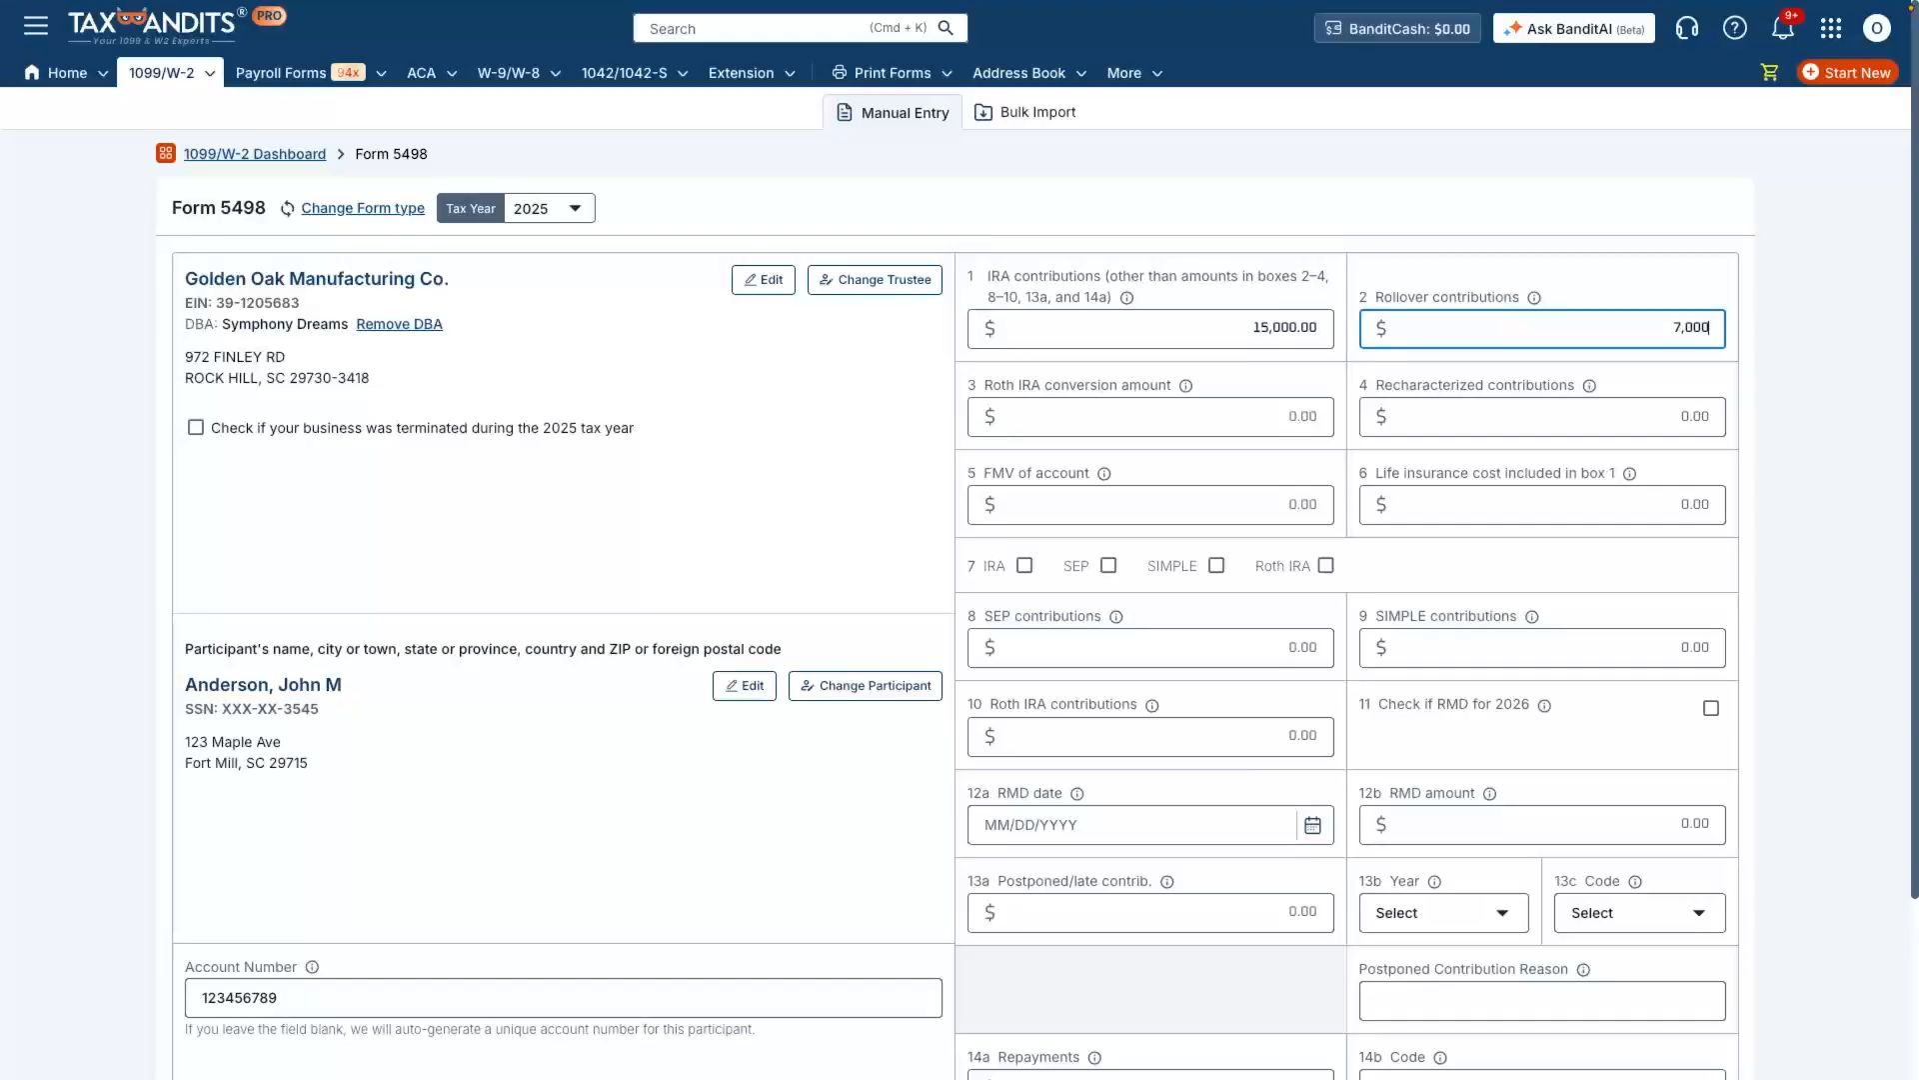
pyautogui.press('Tab')
pyautogui.write('3500')
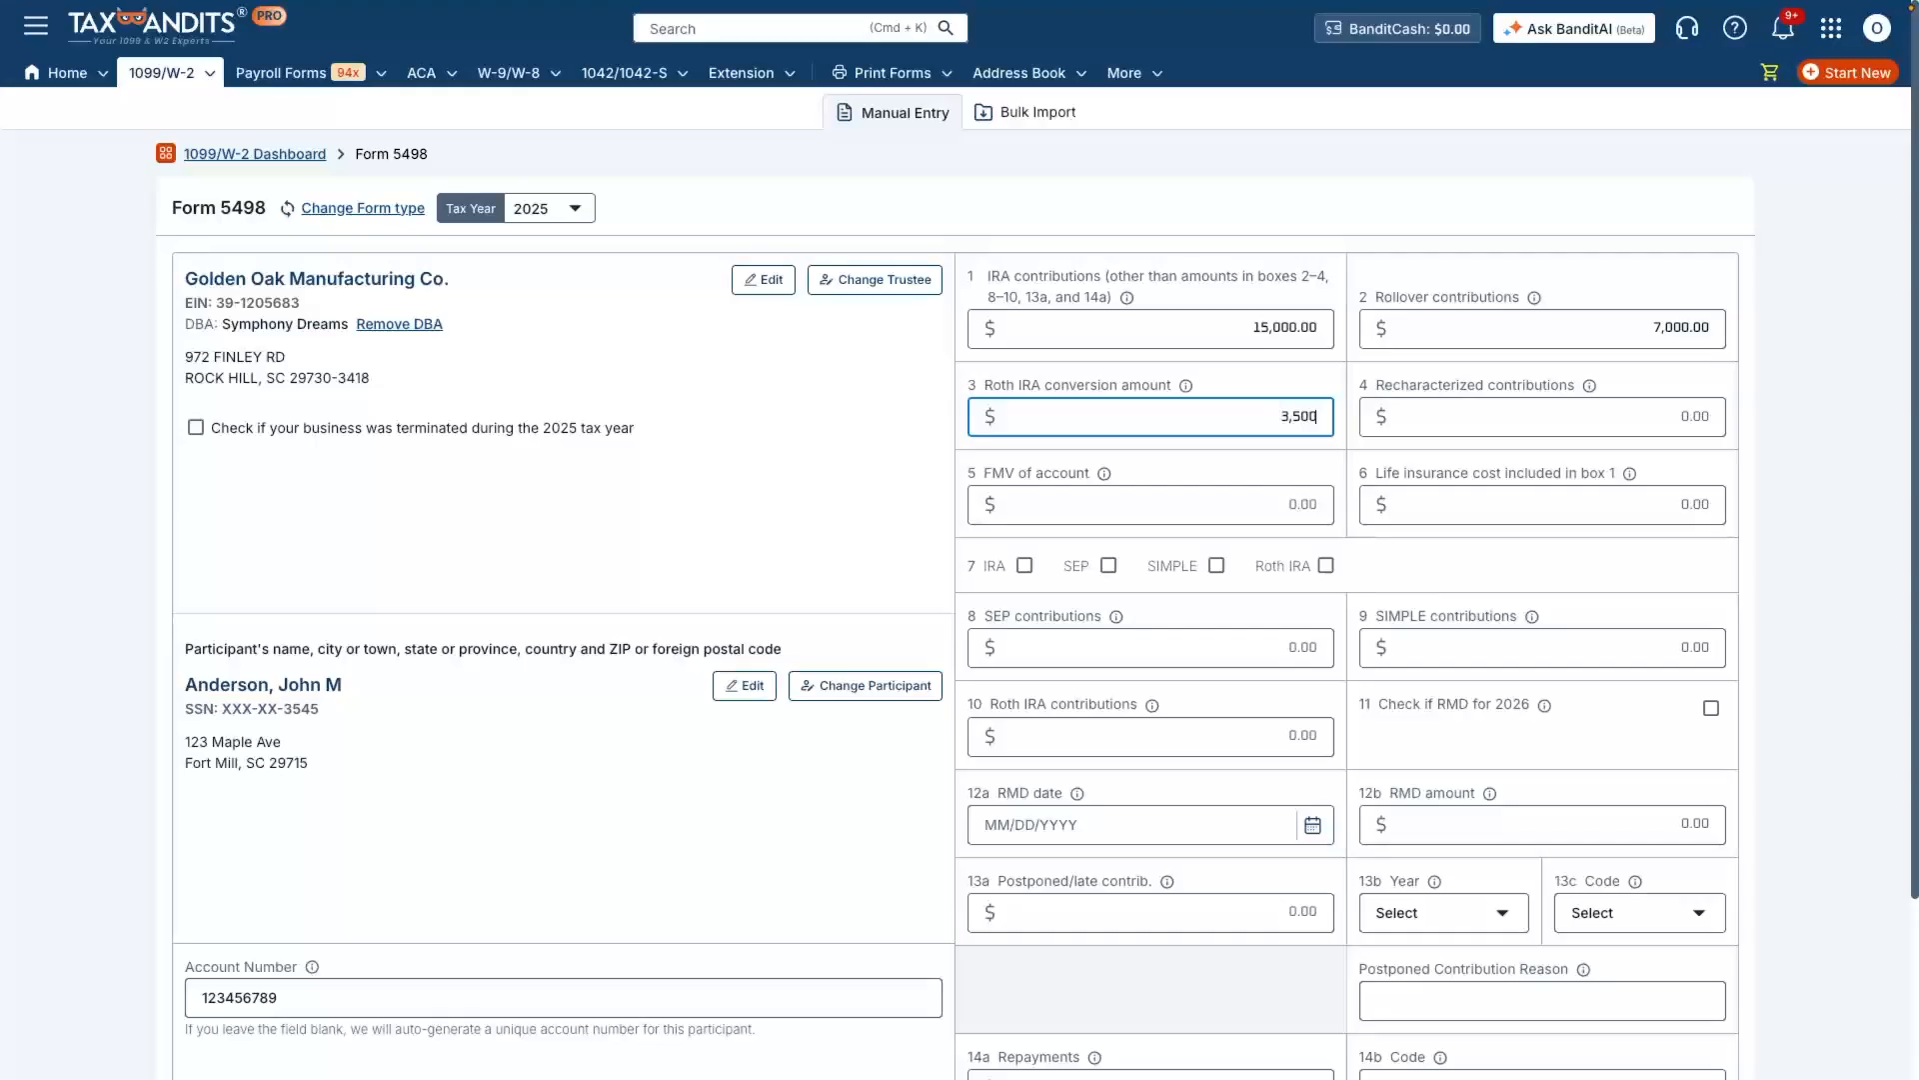
# Step: Fill boxes 4 to 6 with recharacterized contributions of 250, an account FMV of 245,000 and a life insurance cost of 250
pyautogui.press('Tab')
pyautogui.write('250')
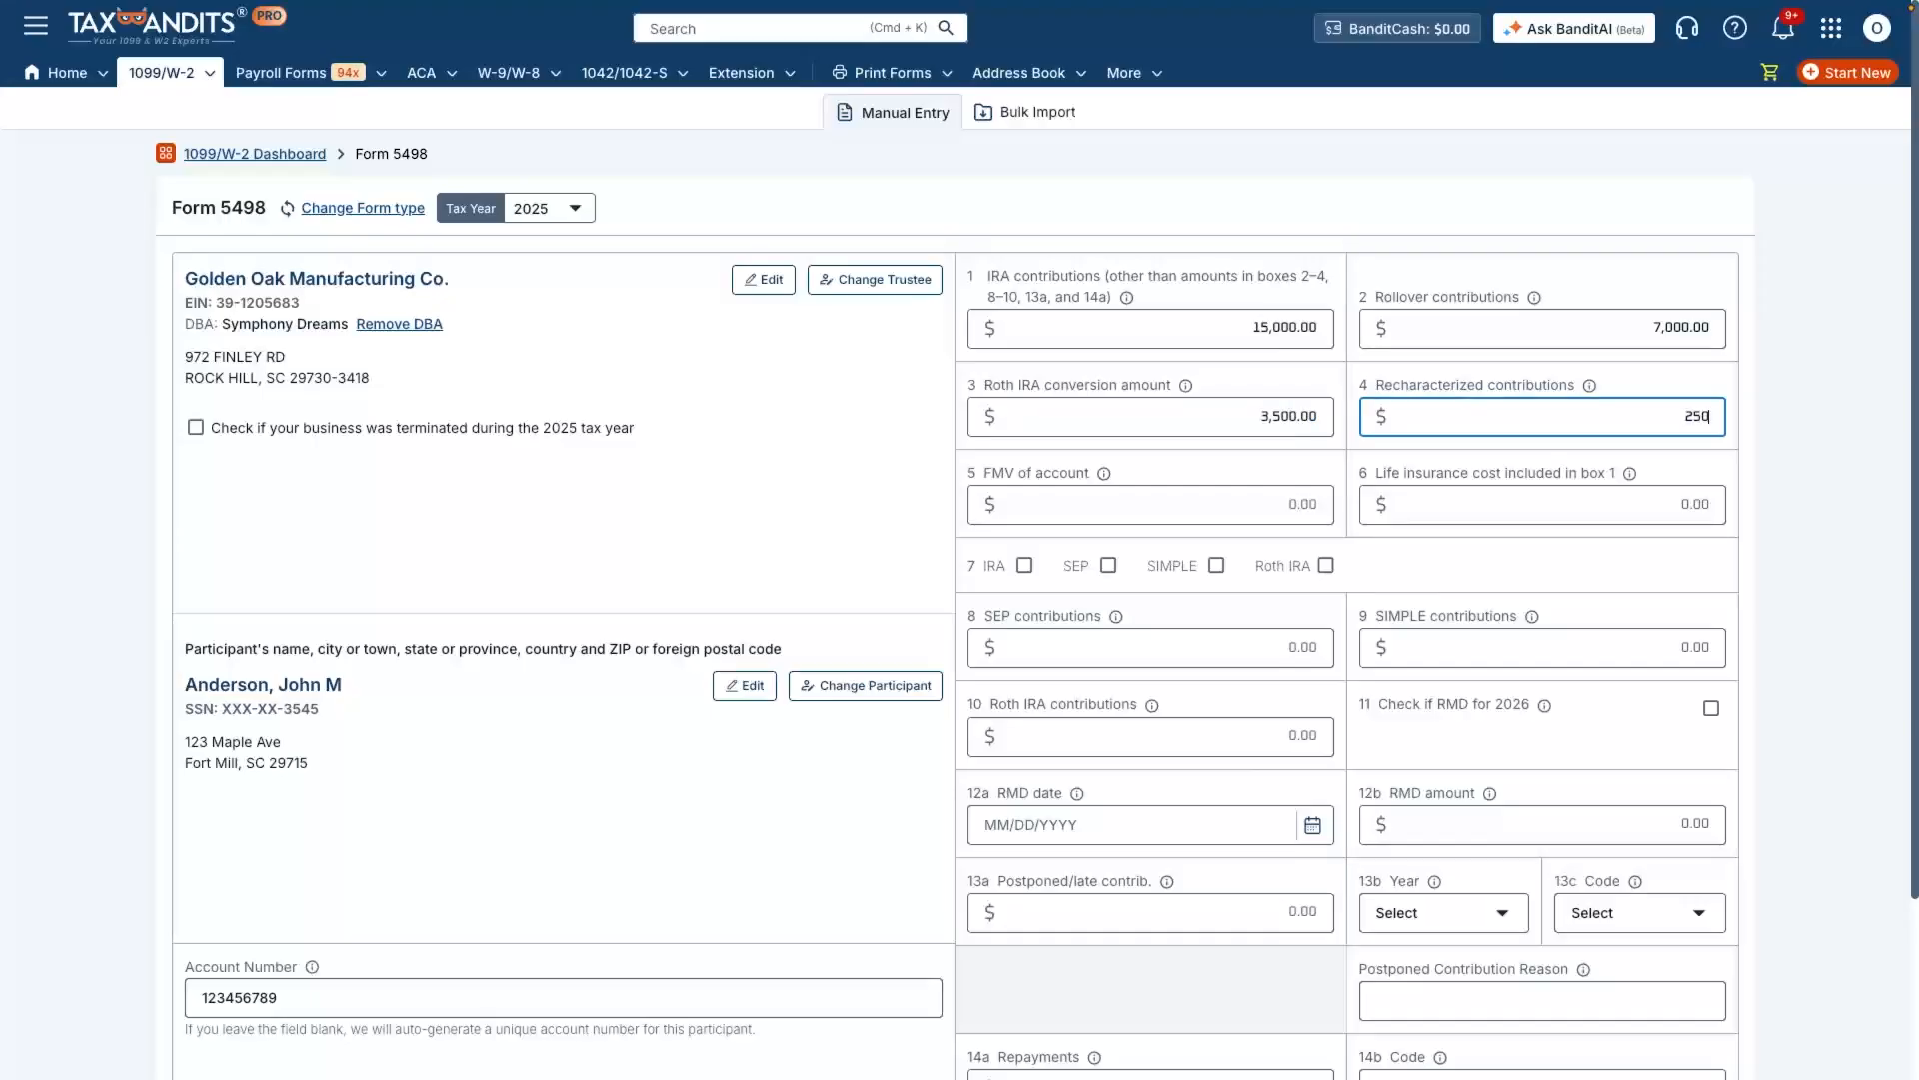
pyautogui.press('Tab')
pyautogui.write('249')
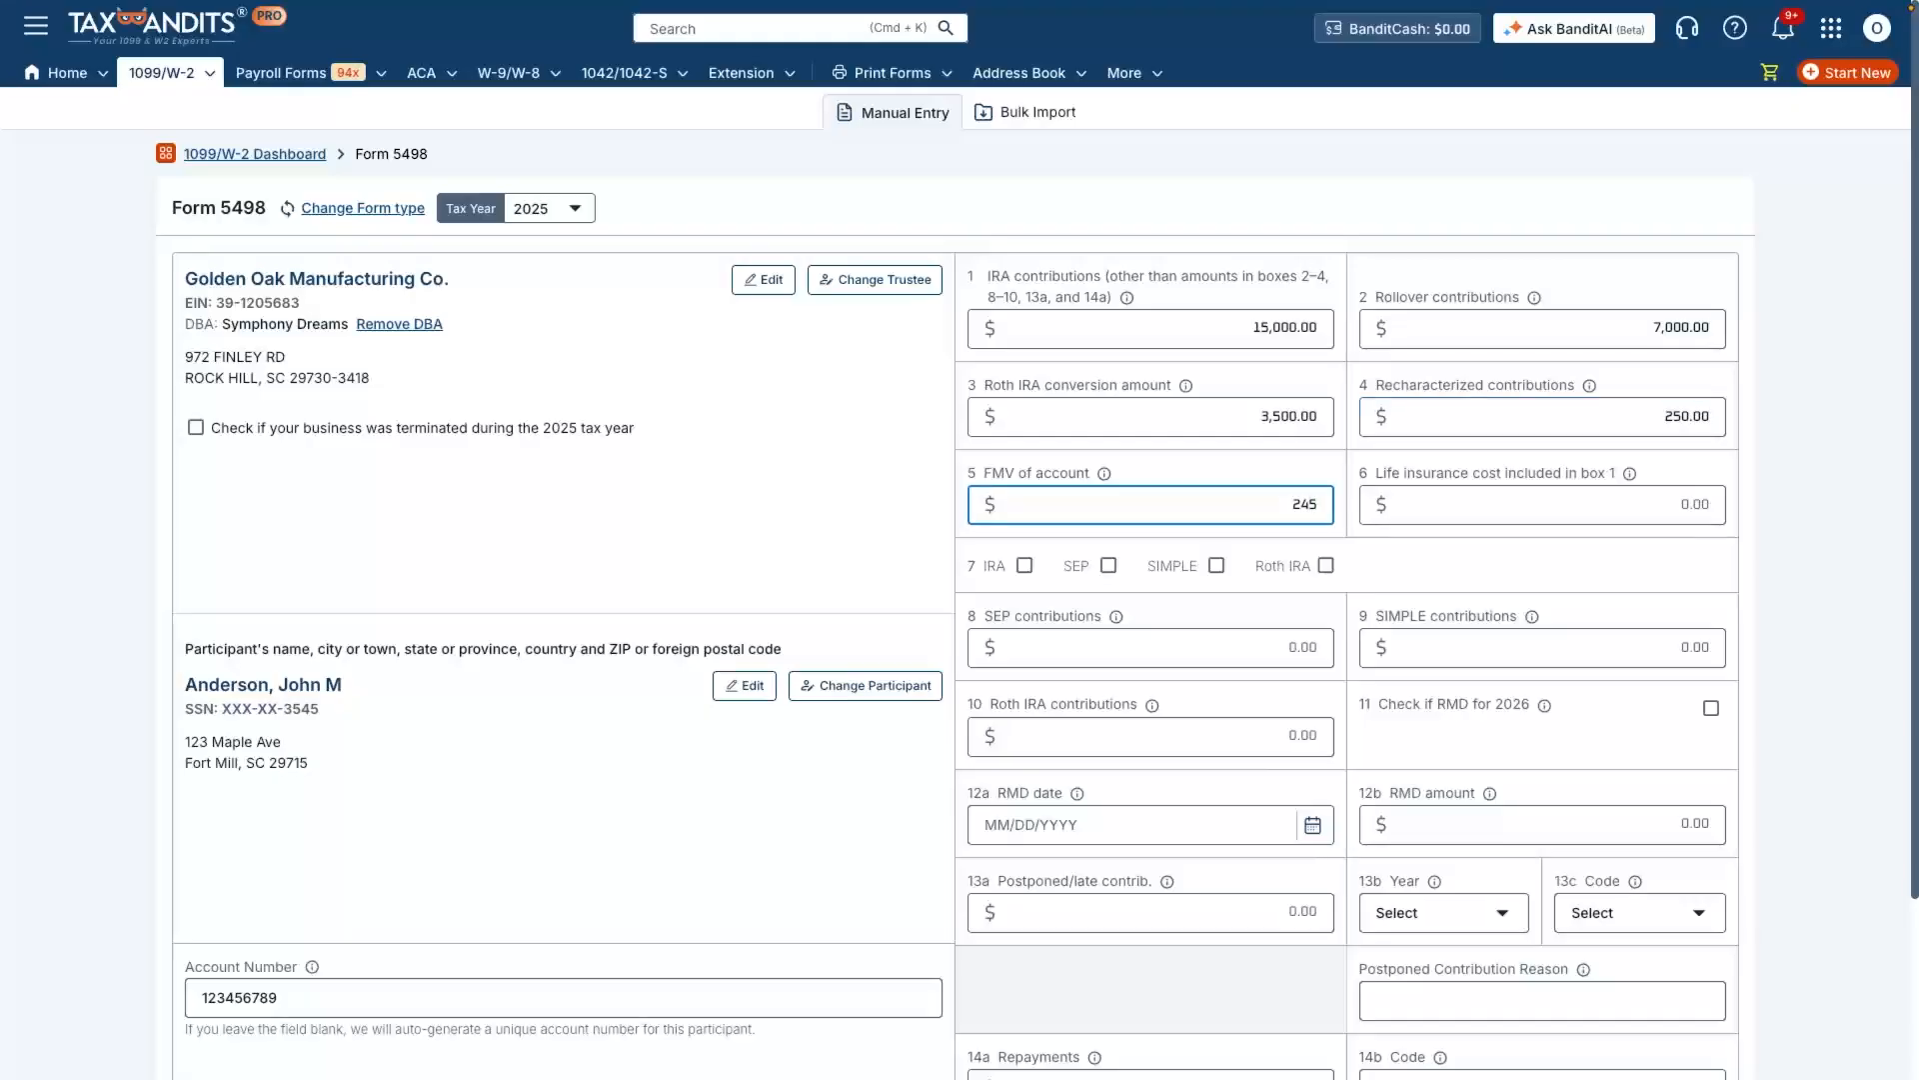
pyautogui.write('000')
pyautogui.press('Tab')
pyautogui.write('250')
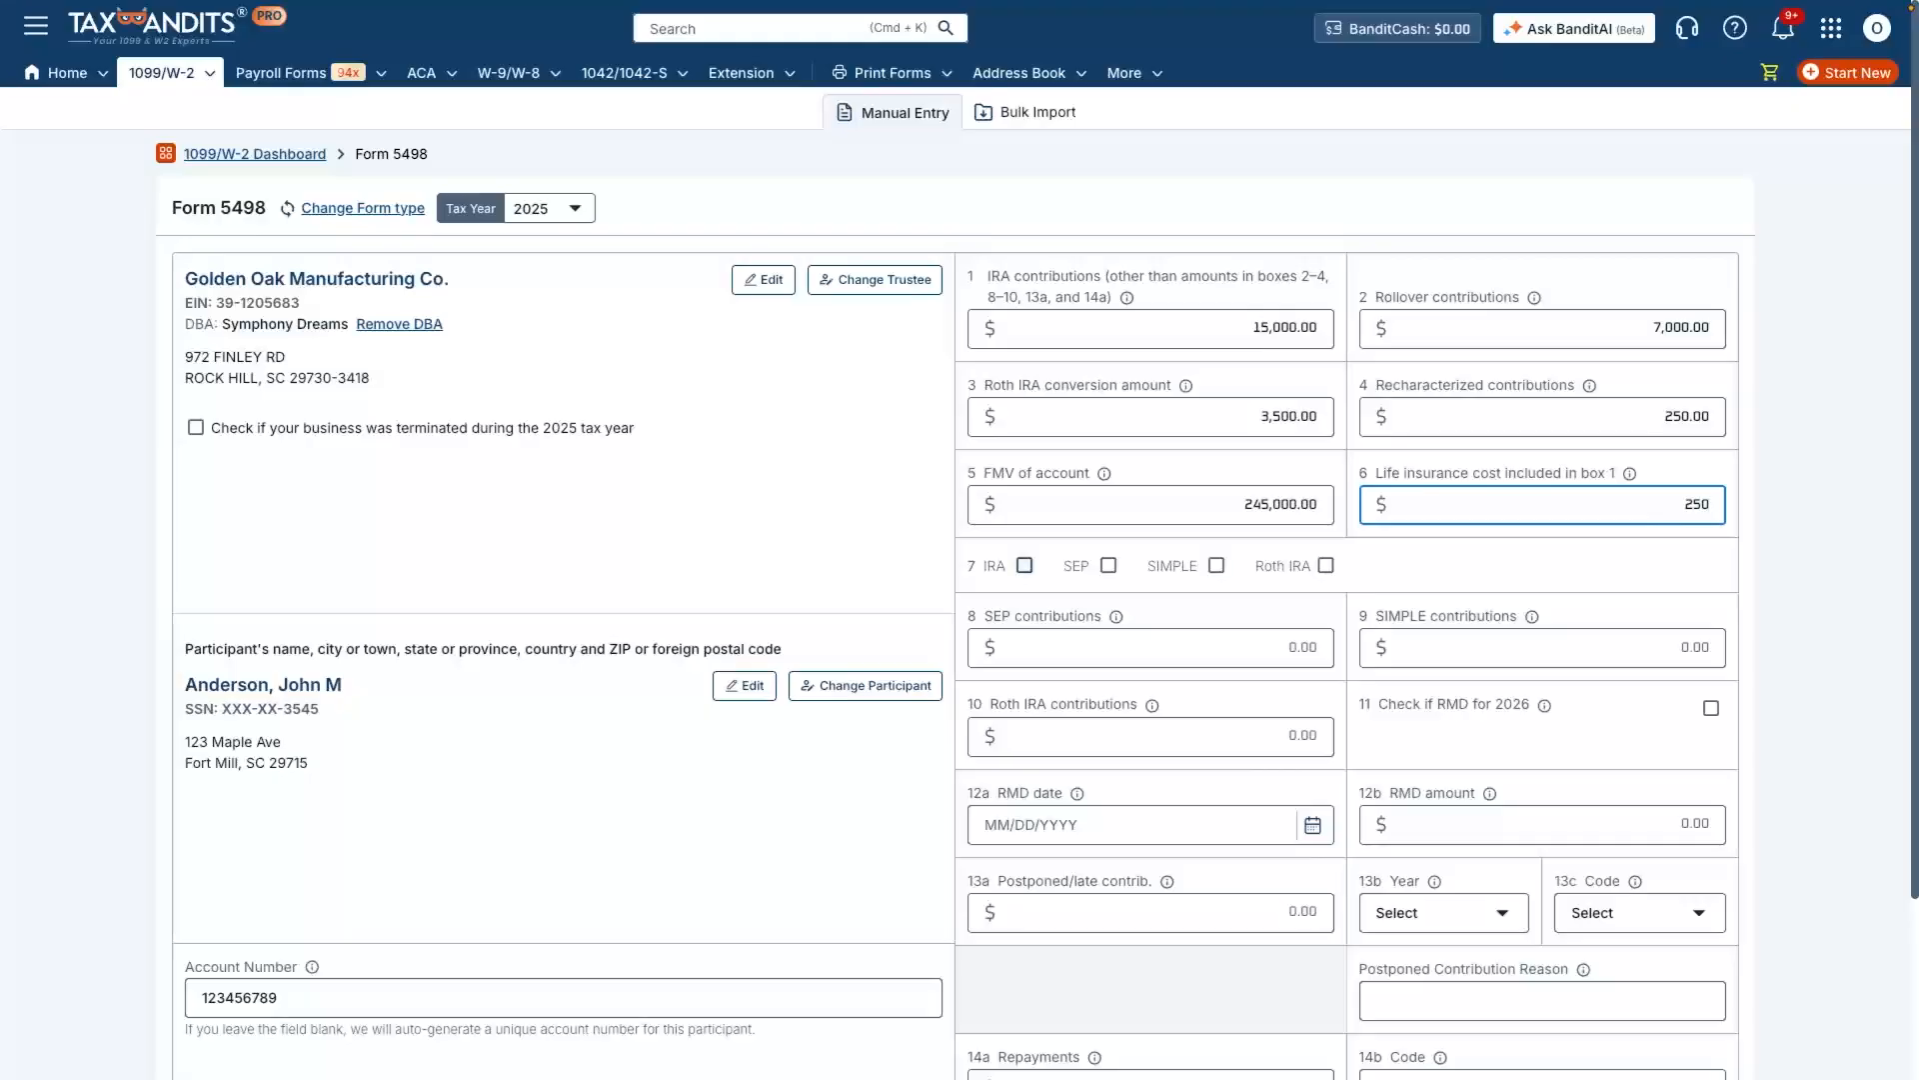
# Step: Mark the account type as IRA, enter Roth IRA contributions of 6,000 and check the RMD for 2026 option
pyautogui.click(1025, 566)
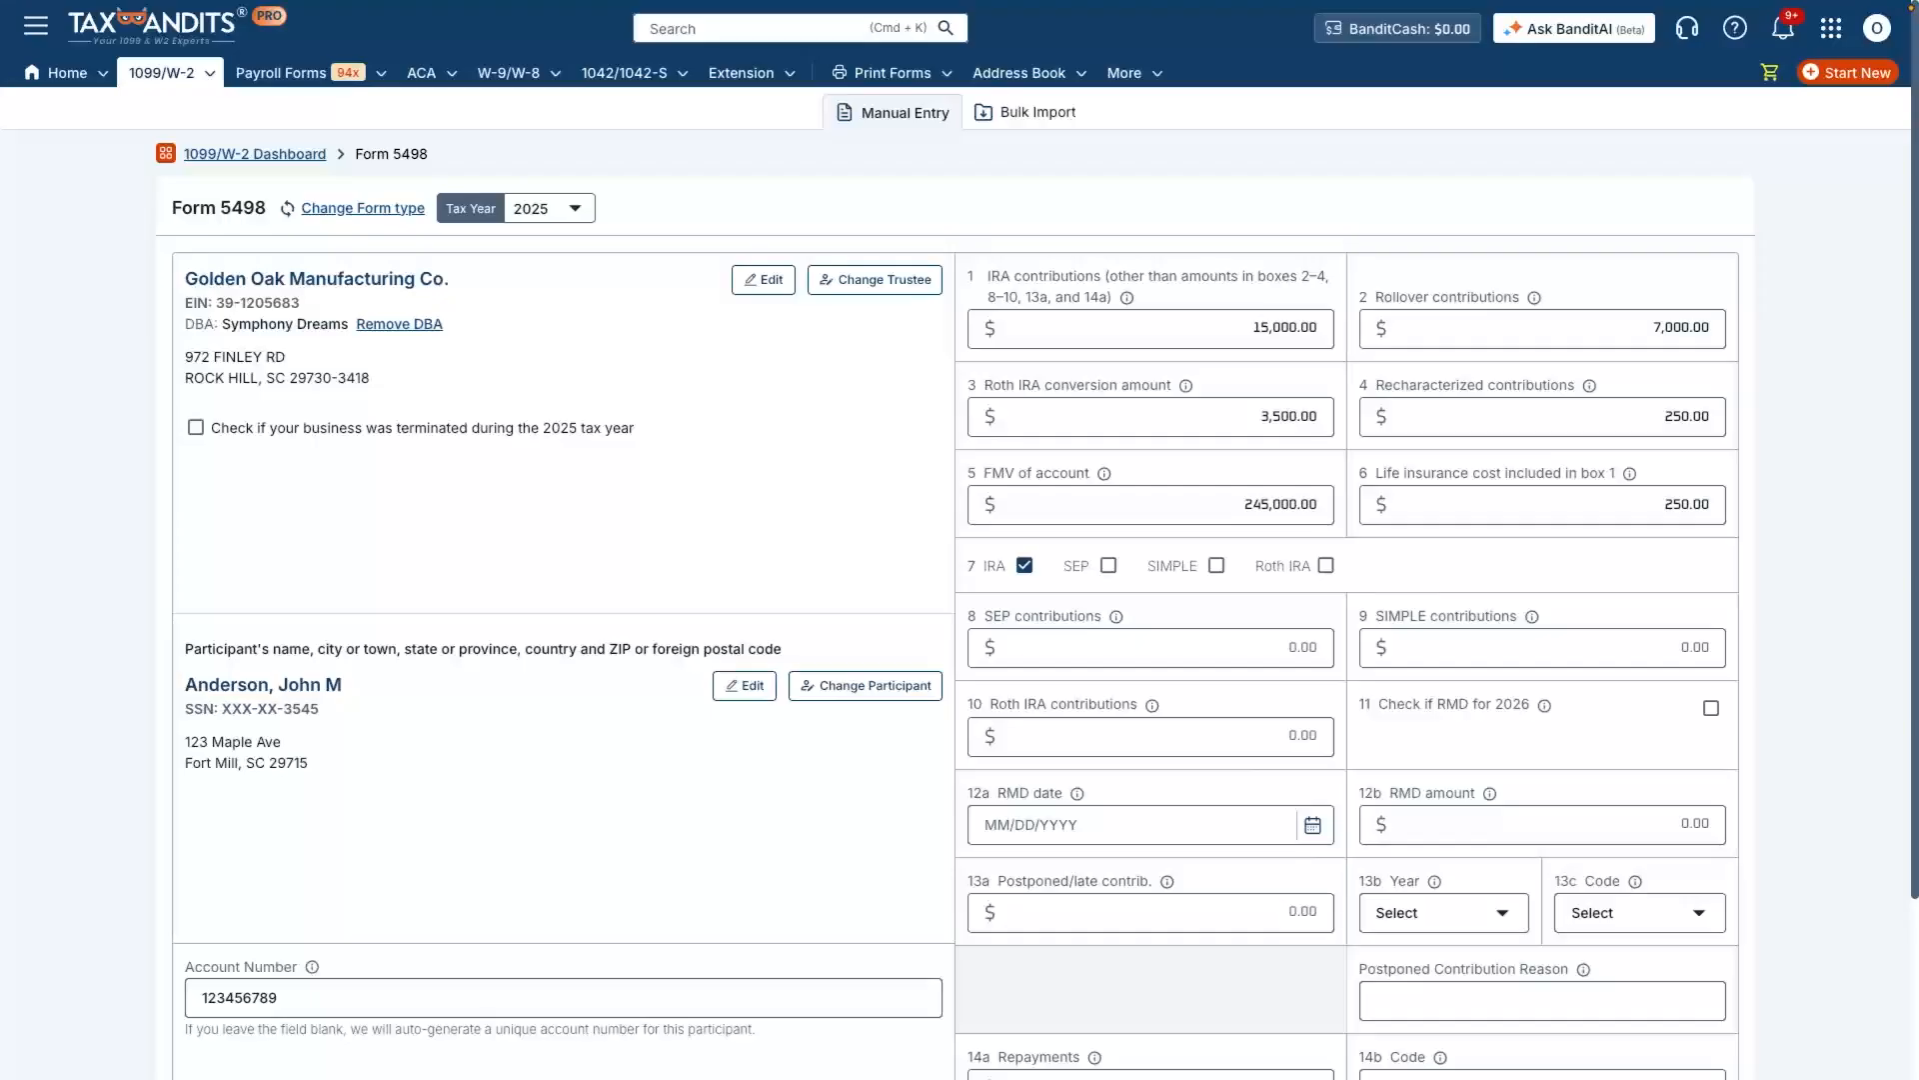
pyautogui.click(1151, 737)
pyautogui.write('6000')
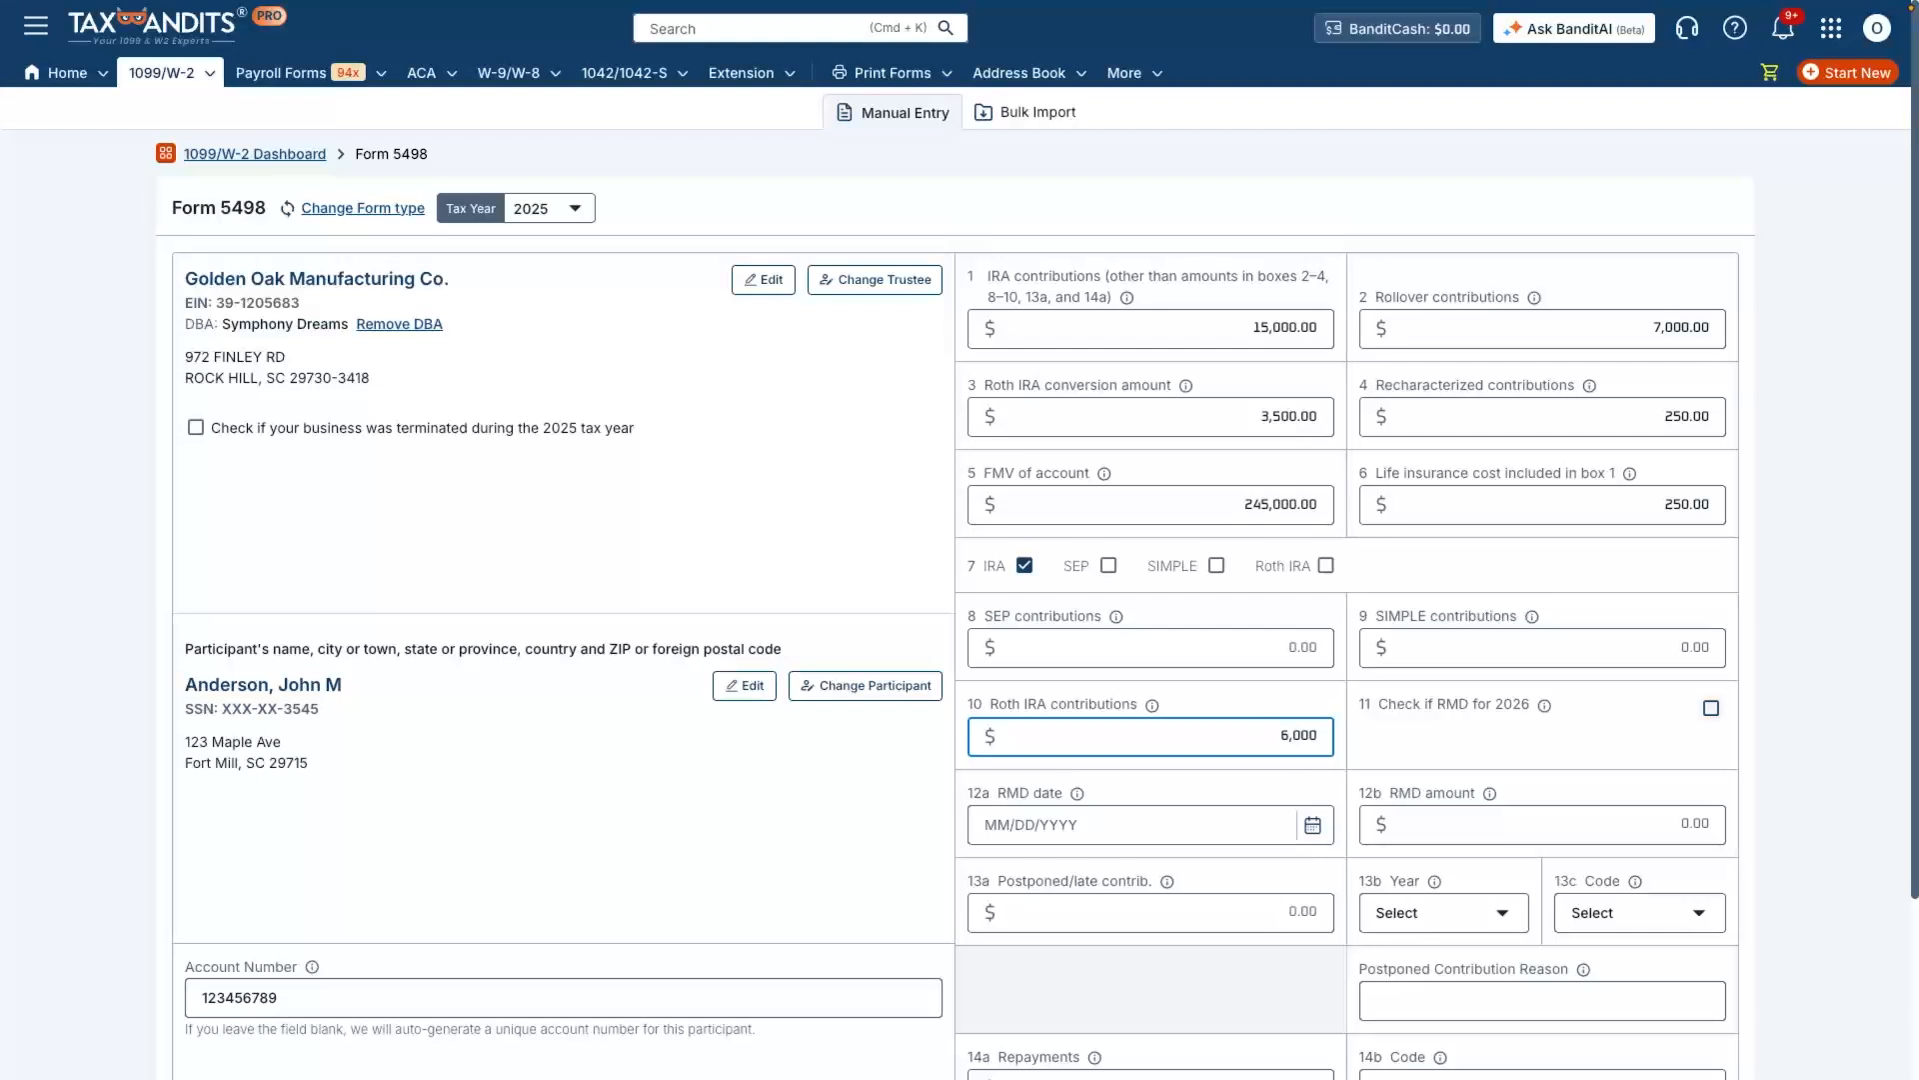
pyautogui.click(1712, 708)
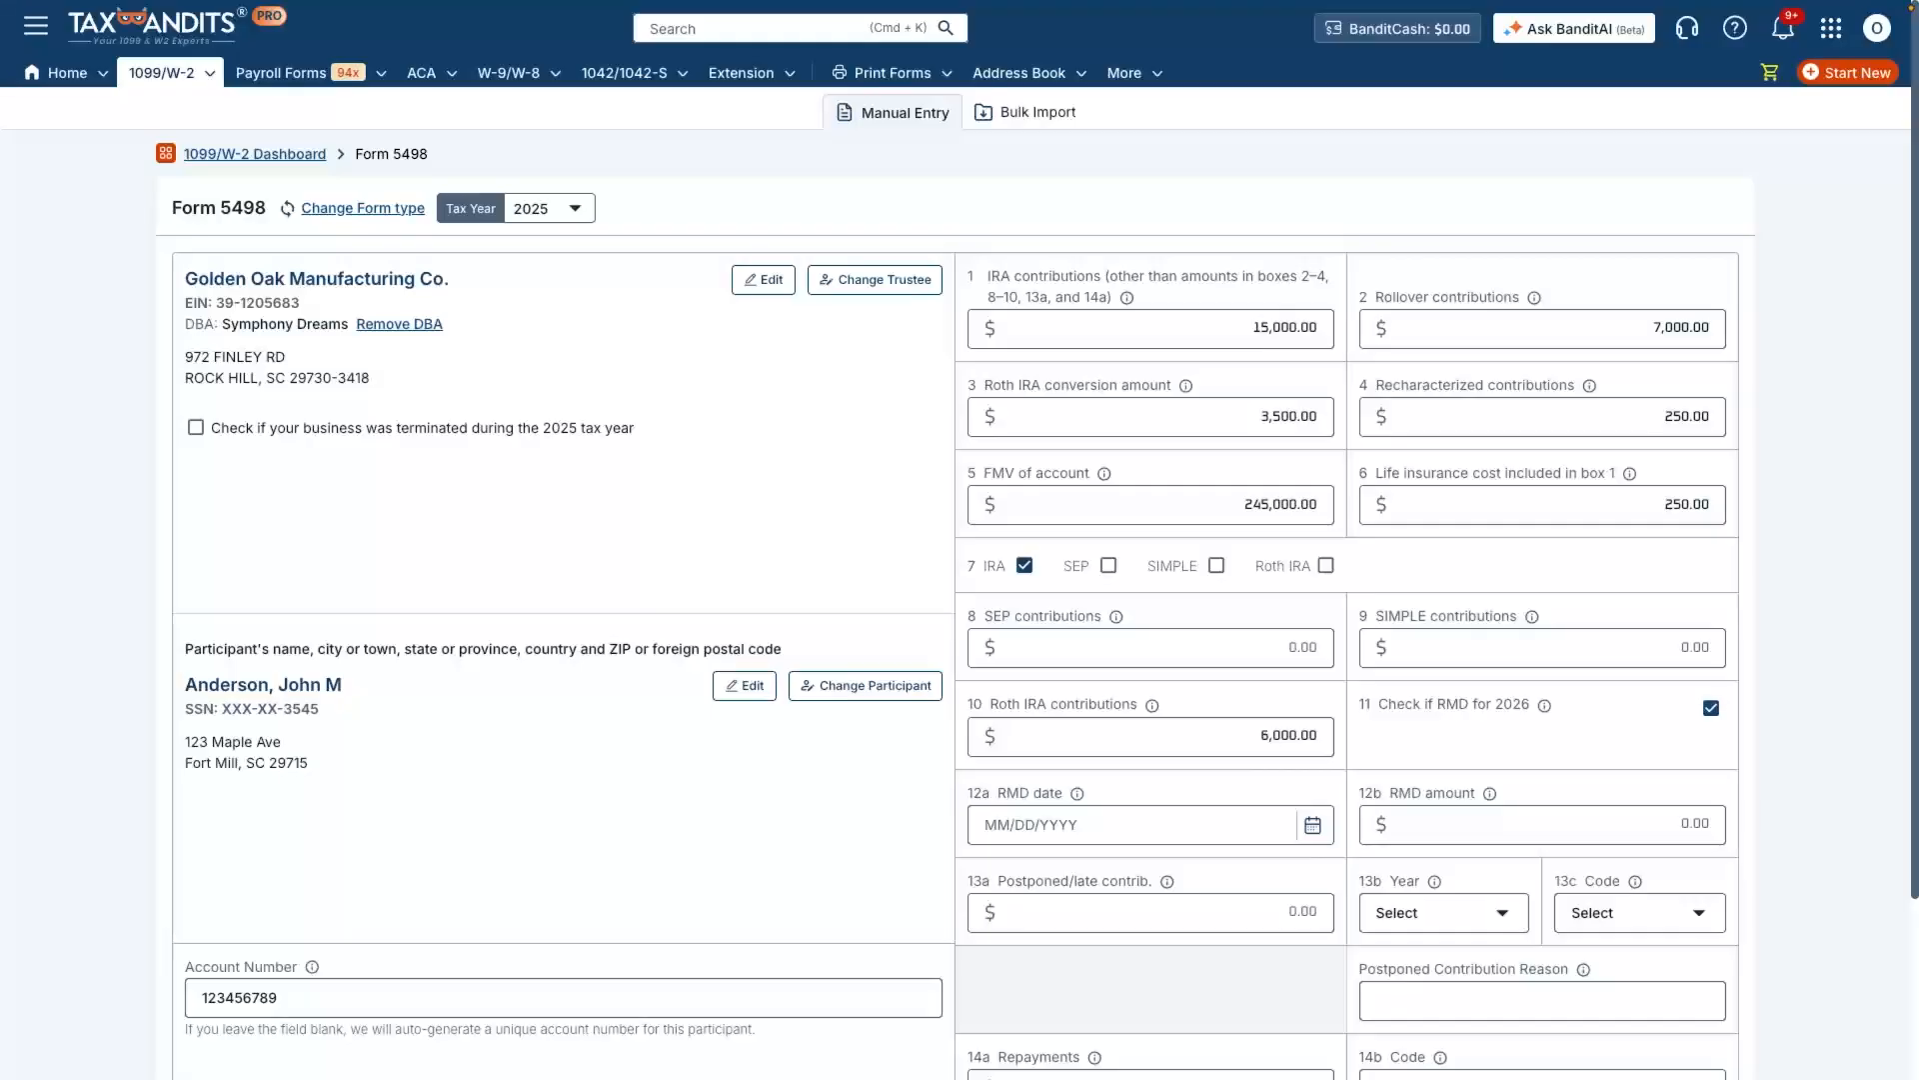
# Step: Set the RMD date to 06/01/2025 and the RMD amount to 9,250
pyautogui.click(1134, 825)
pyautogui.click(1263, 491)
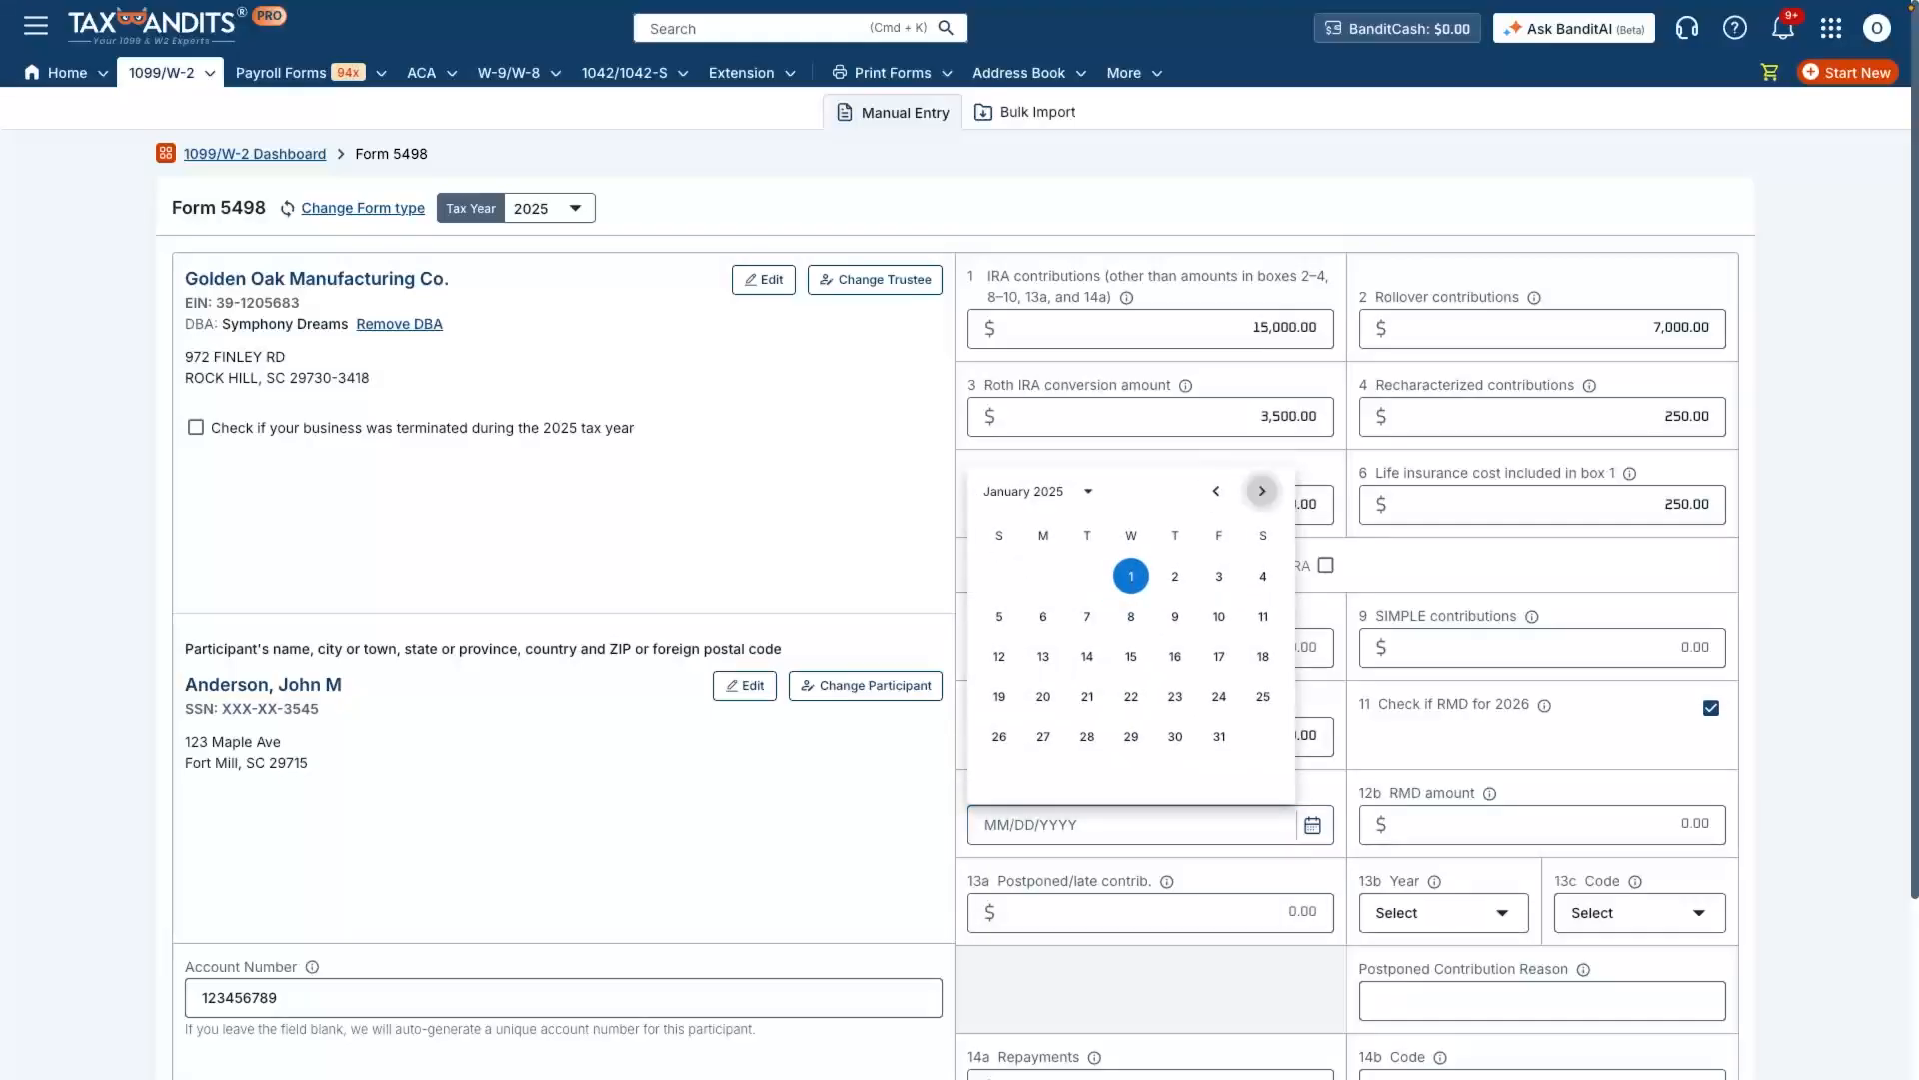
pyautogui.click(1089, 491)
pyautogui.click(1035, 950)
pyautogui.click(1202, 798)
pyautogui.click(1542, 607)
pyautogui.write('9250')
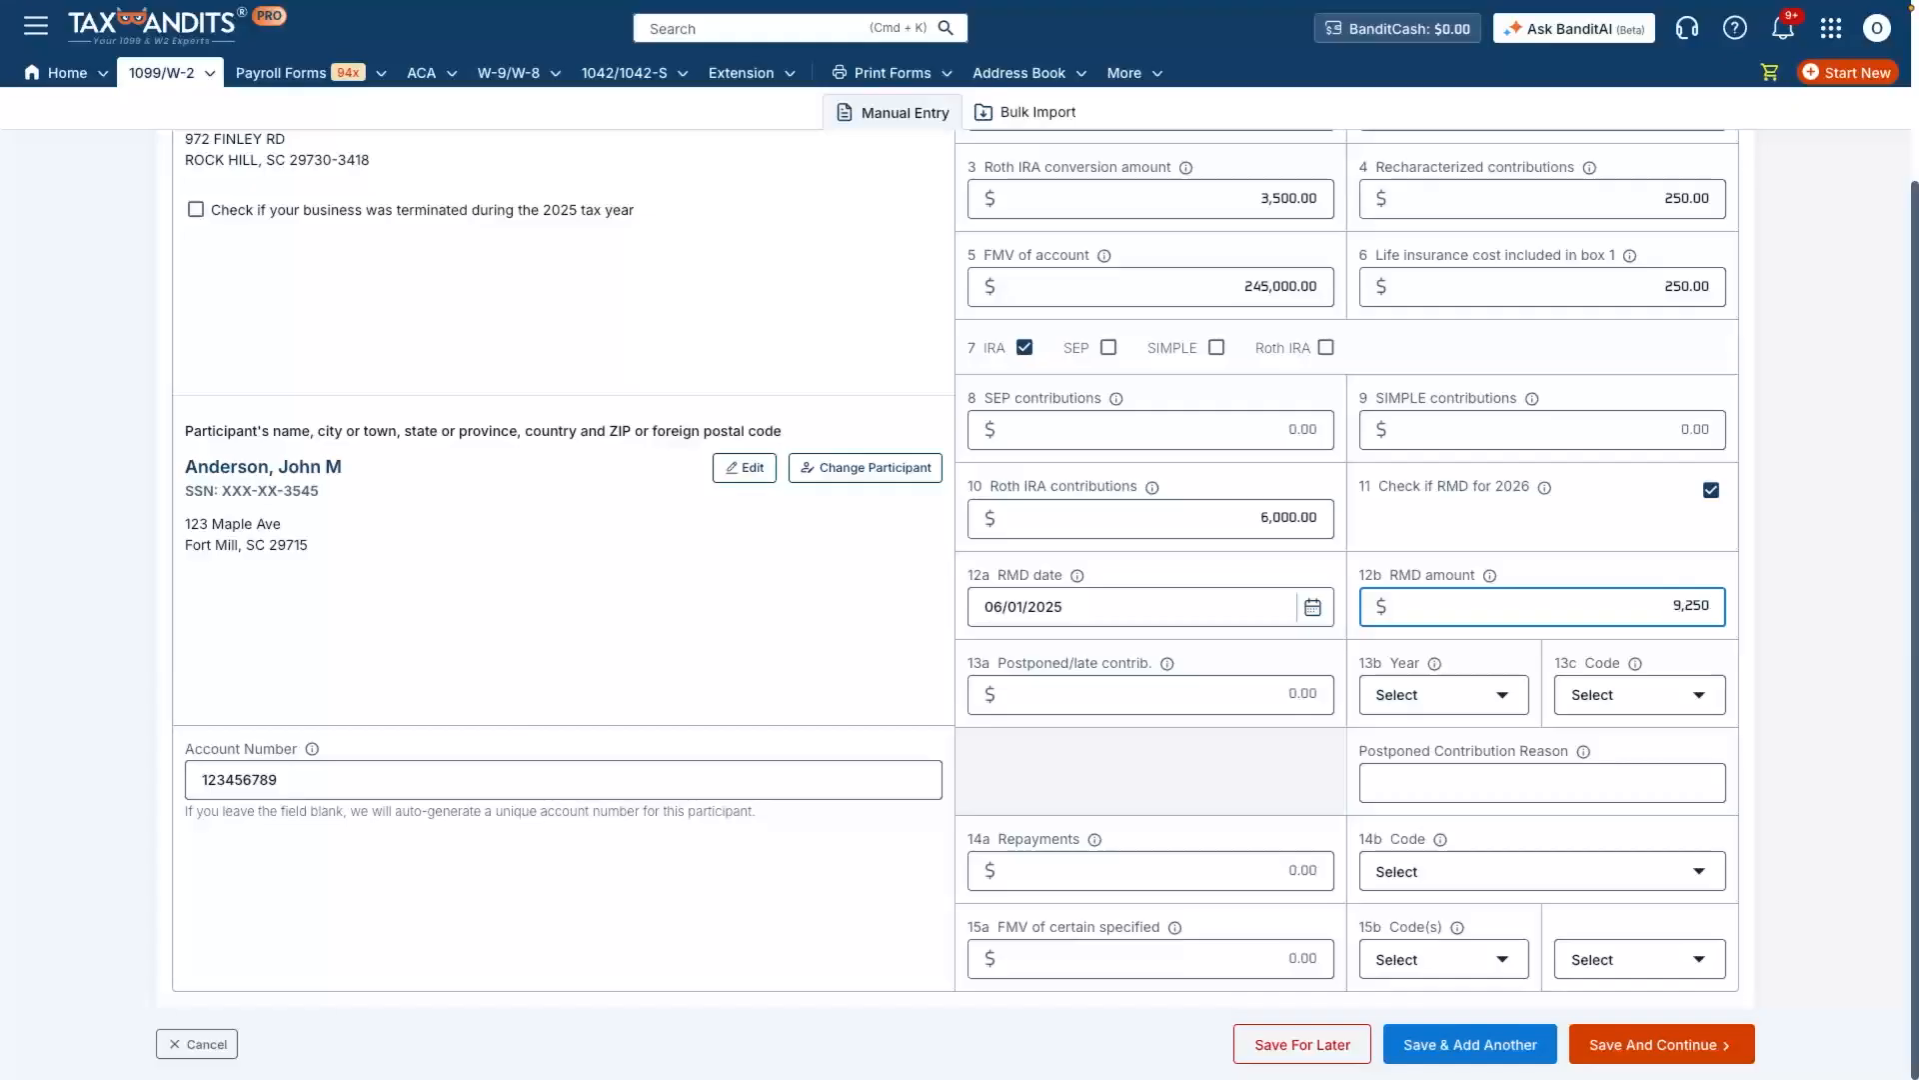
pyautogui.press('Tab')
# Step: Enter a postponed/late contribution of 1,250 in box 13a with year 2024 and code FD
pyautogui.click(1151, 695)
pyautogui.write('1250')
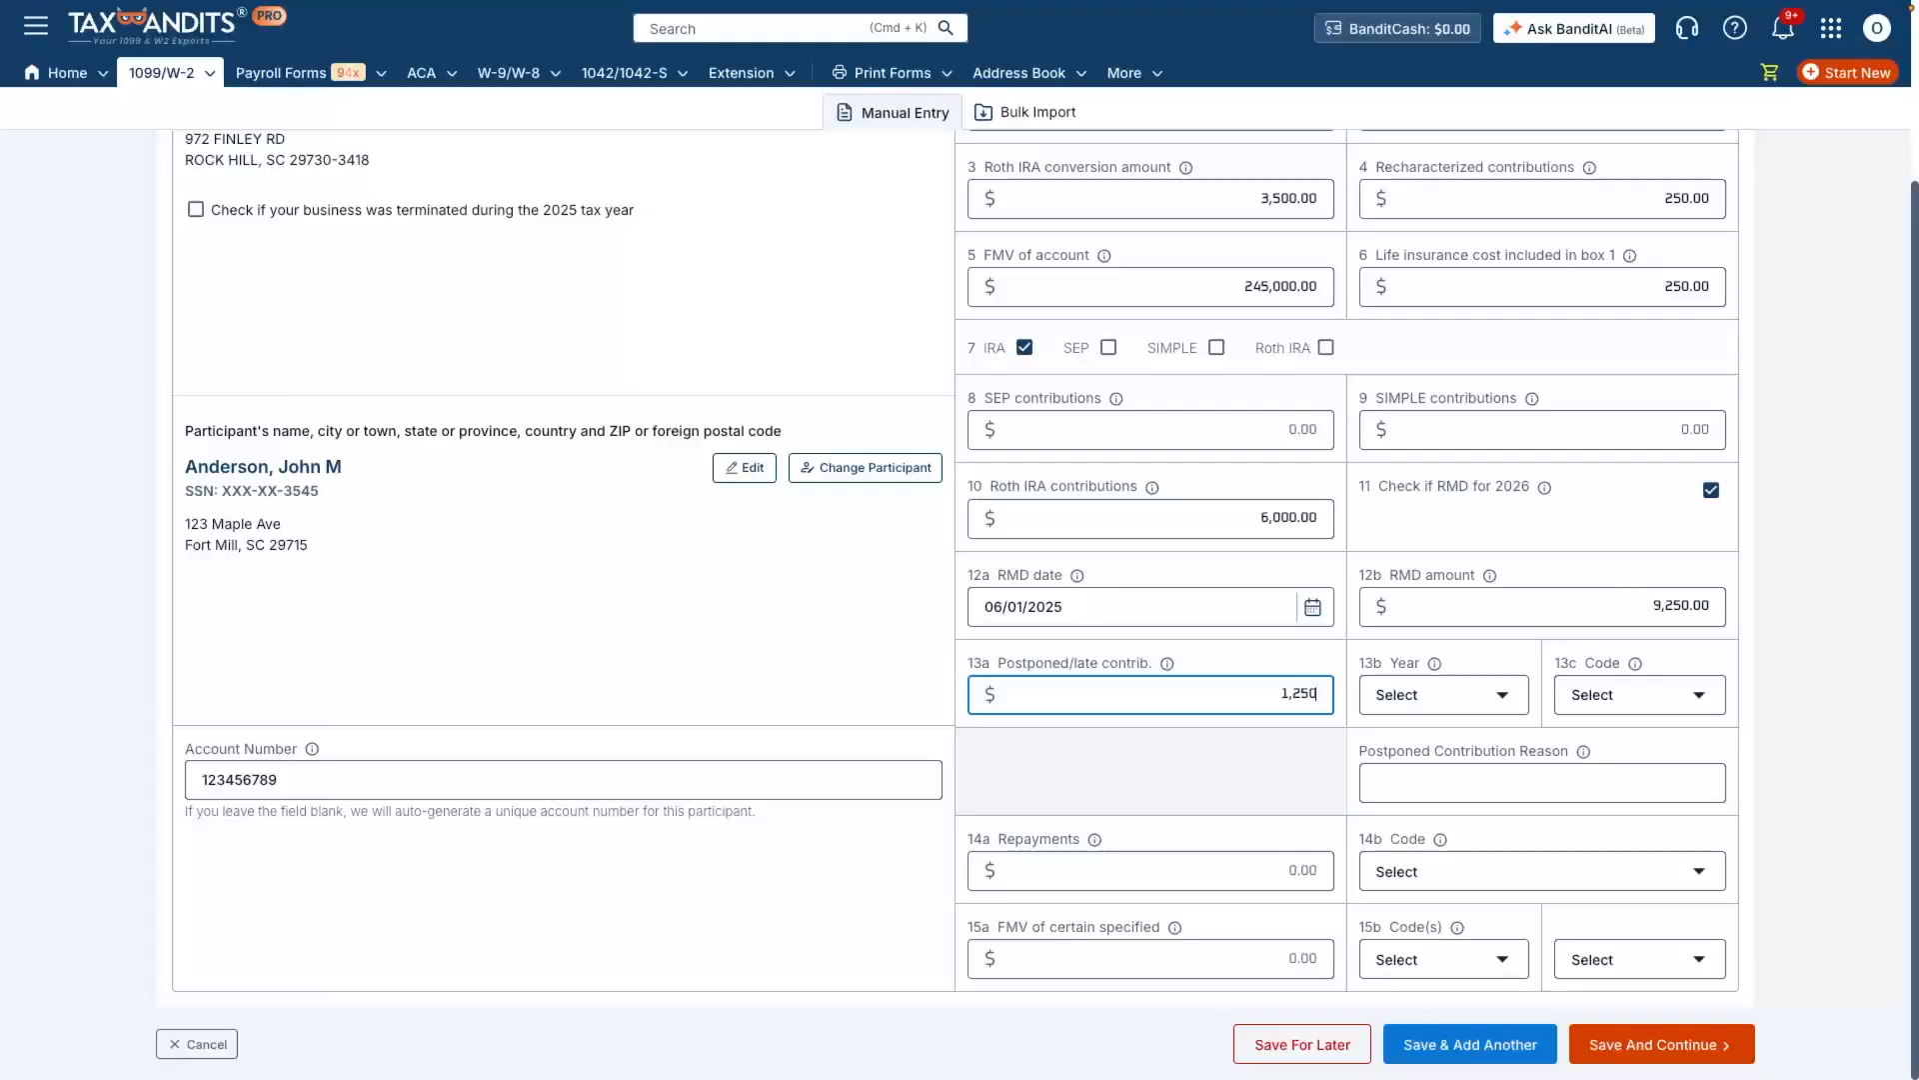
pyautogui.click(1444, 695)
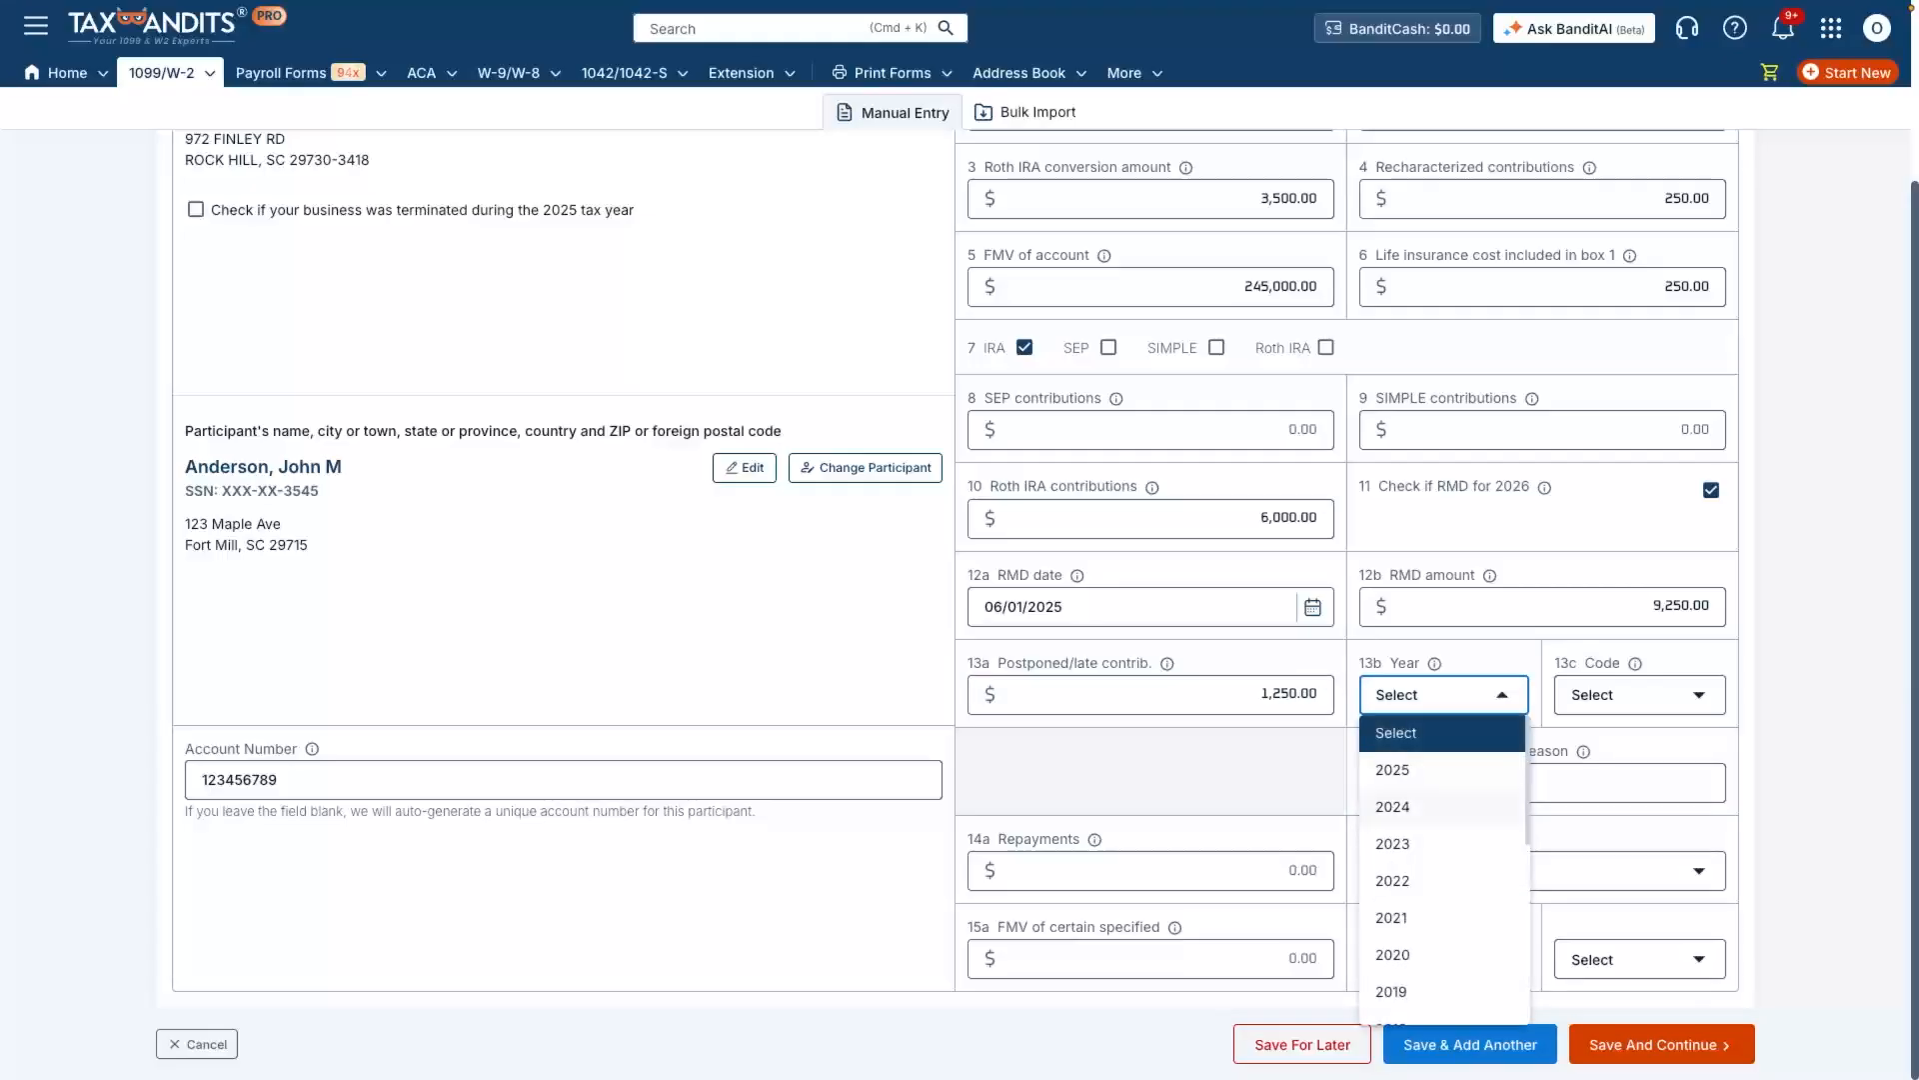
pyautogui.click(1434, 807)
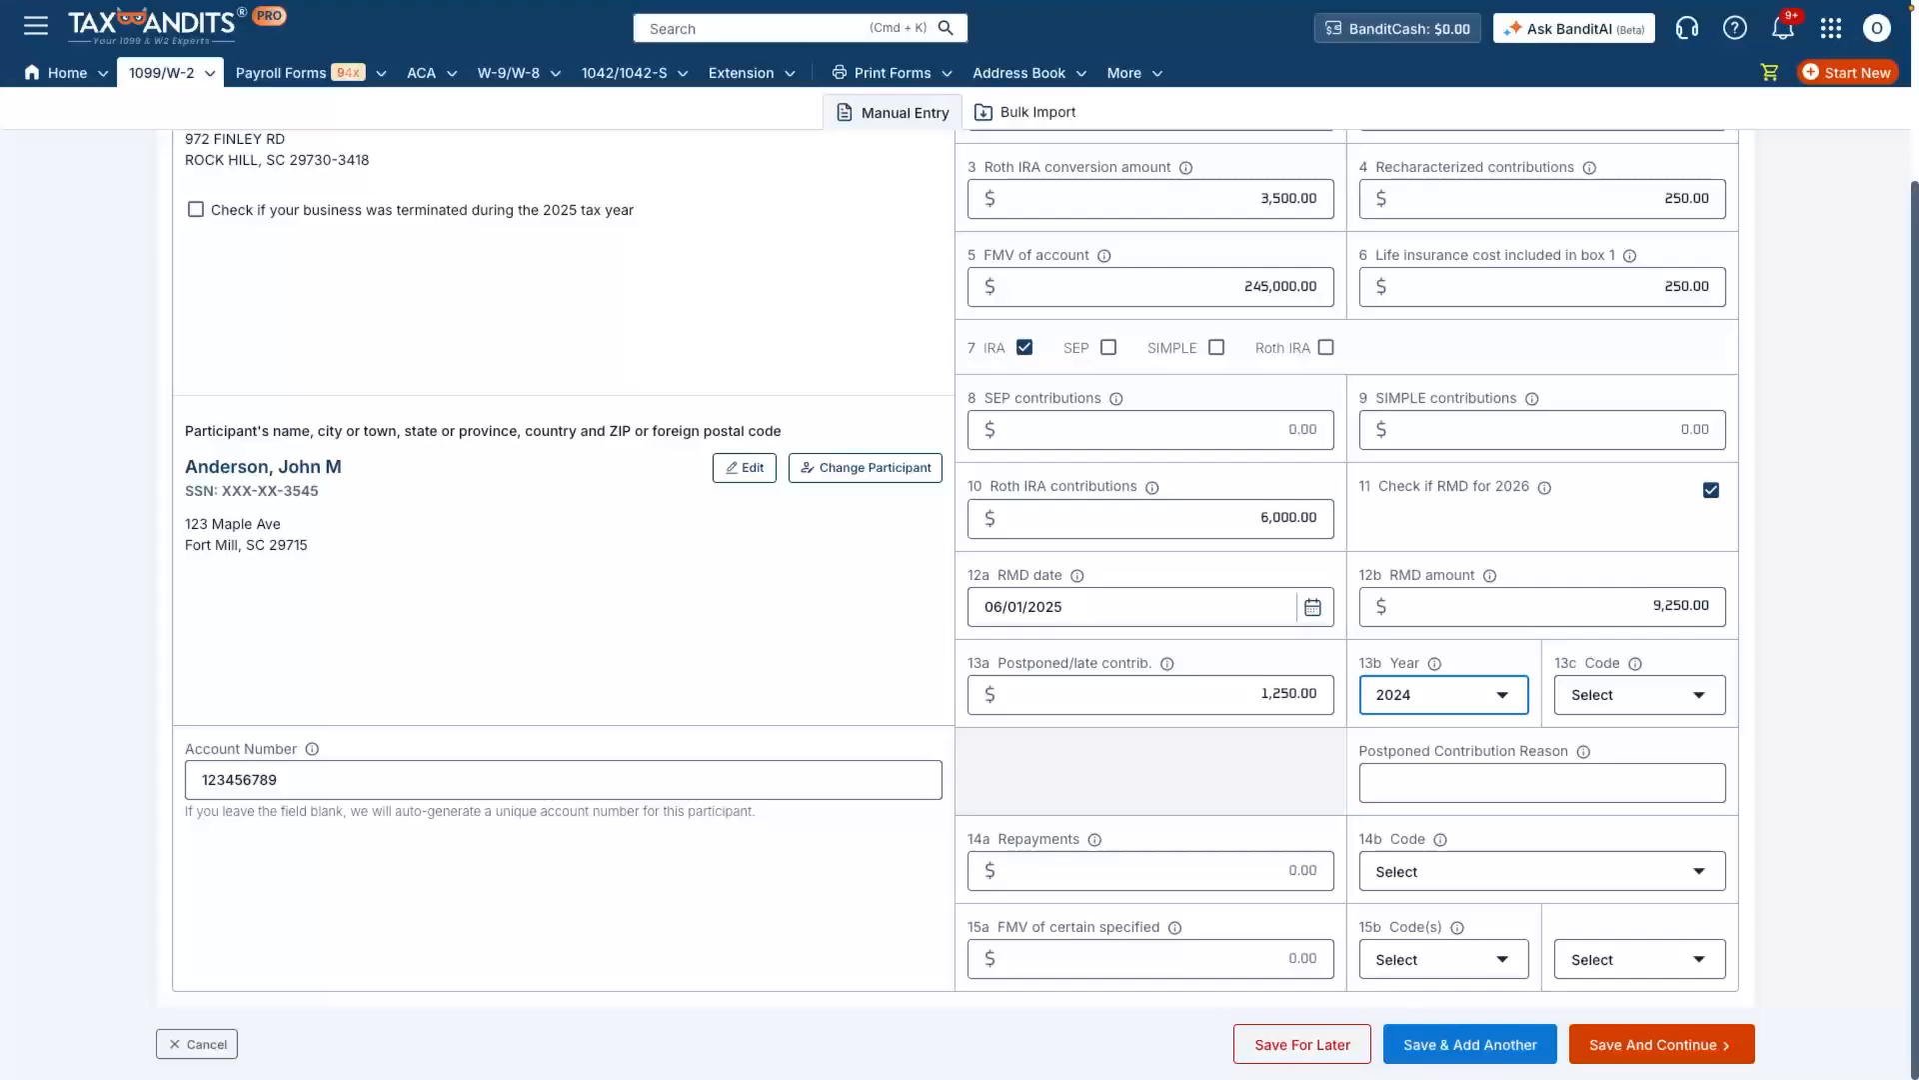
pyautogui.click(1640, 695)
pyautogui.click(1640, 770)
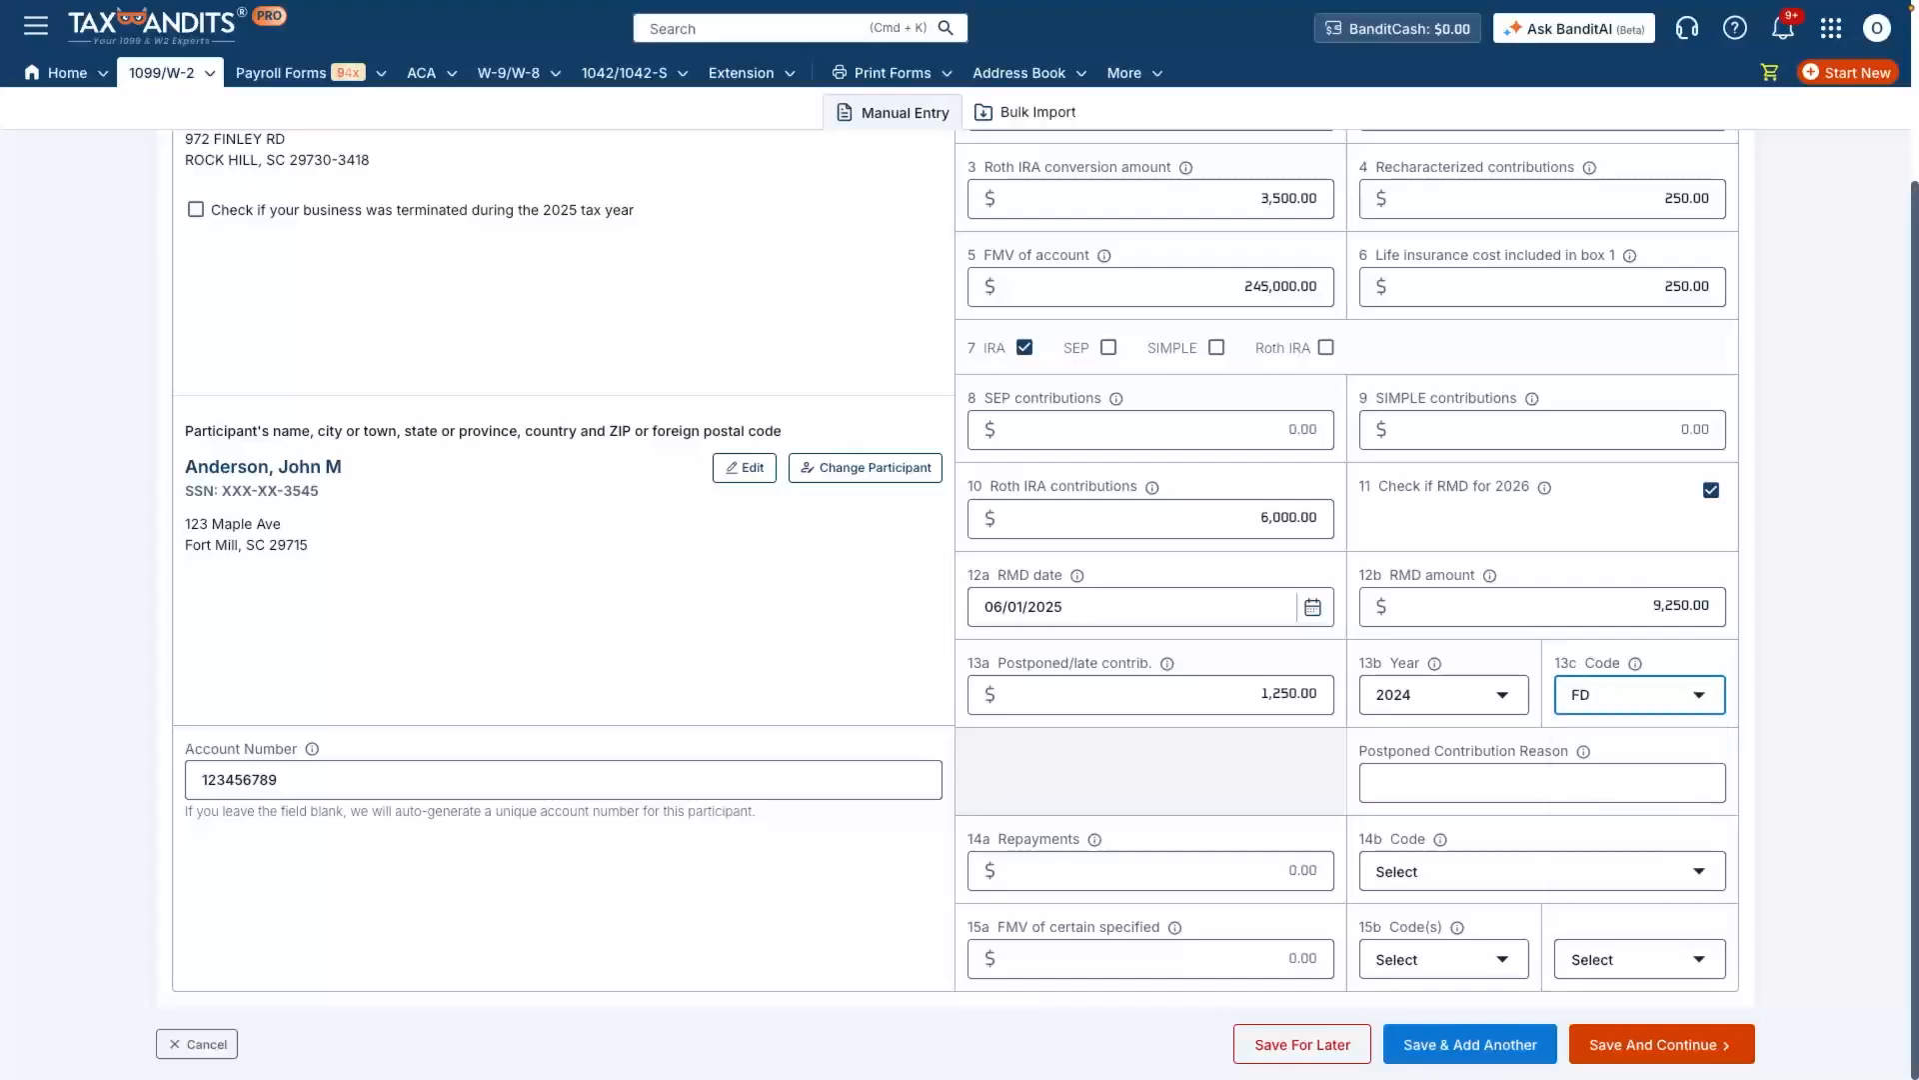
# Step: Enter "affected taxpayers" as the postponed contribution reason
pyautogui.click(1542, 783)
pyautogui.write('affe')
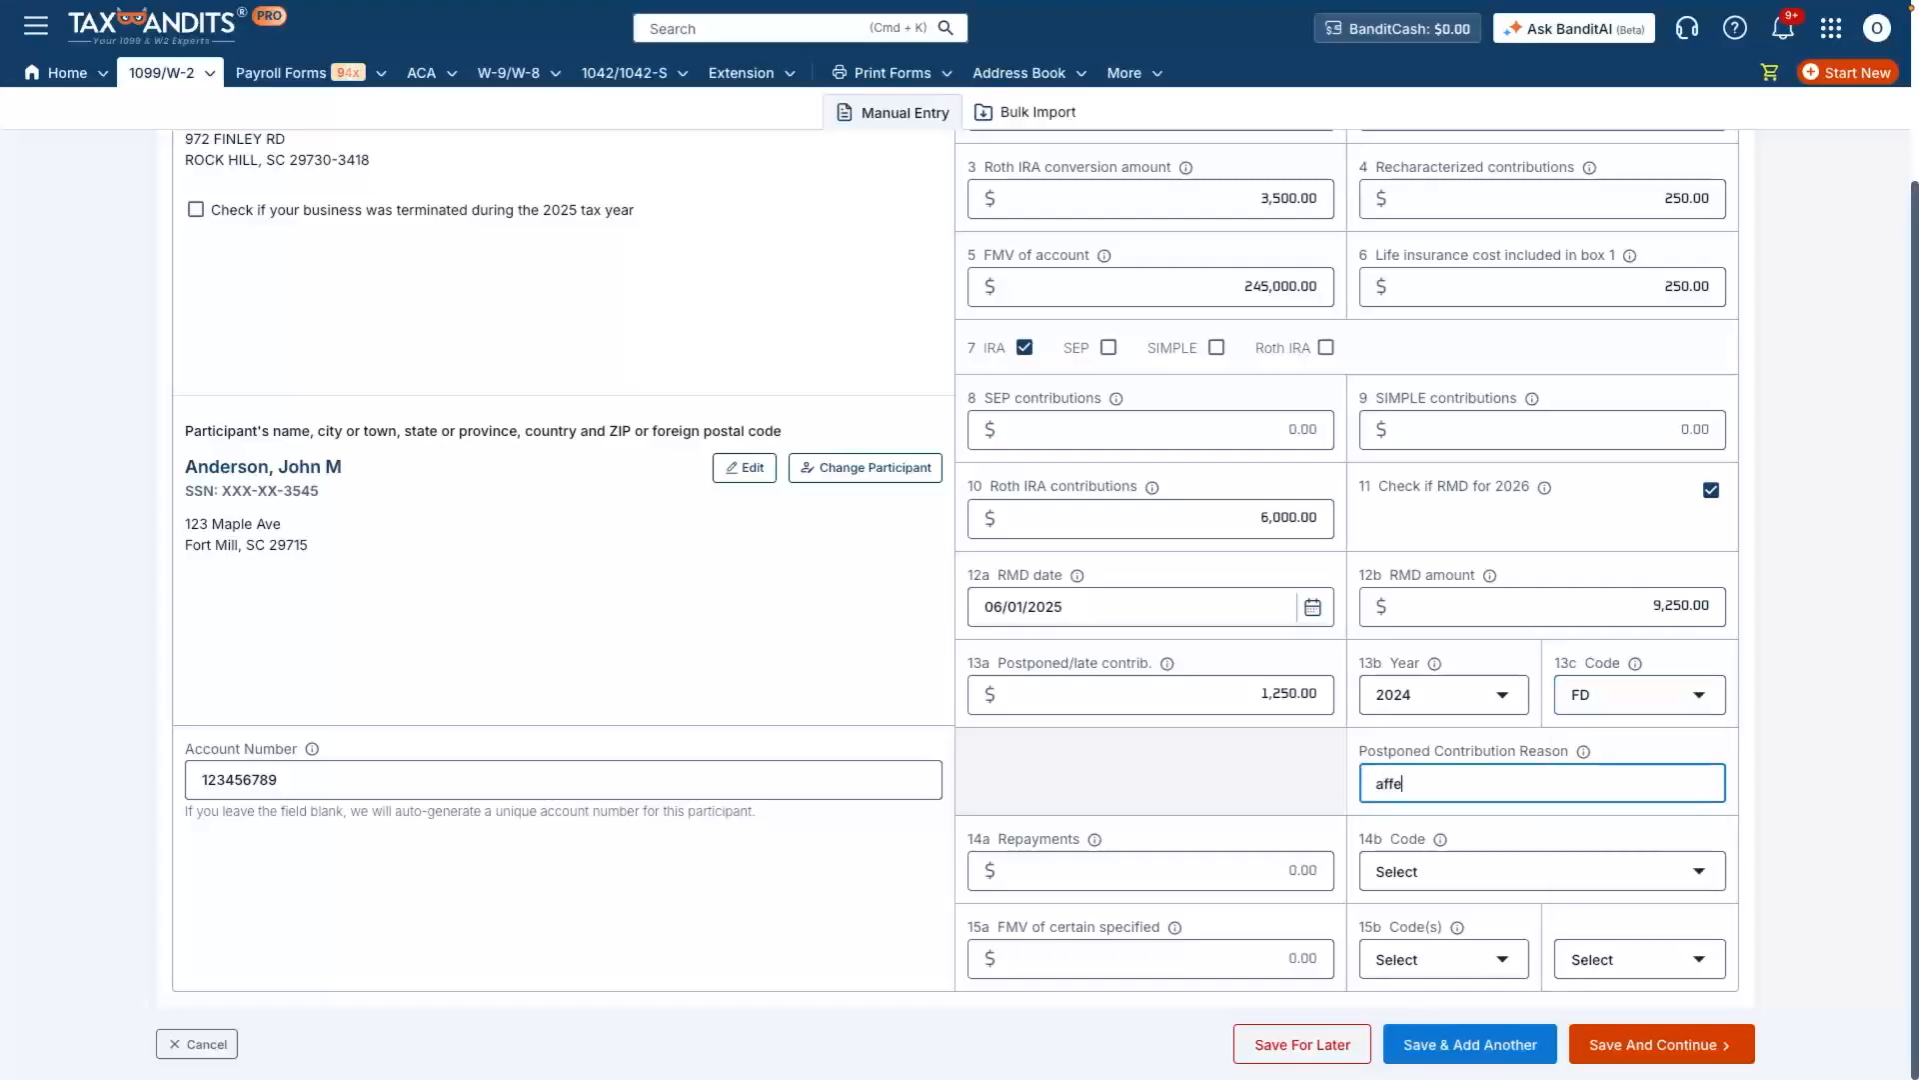
pyautogui.write('cted taxpayers')
# Step: Enter repayments of 500 in box 14a and choose code DD in box 14b
pyautogui.press('Tab')
pyautogui.write('500')
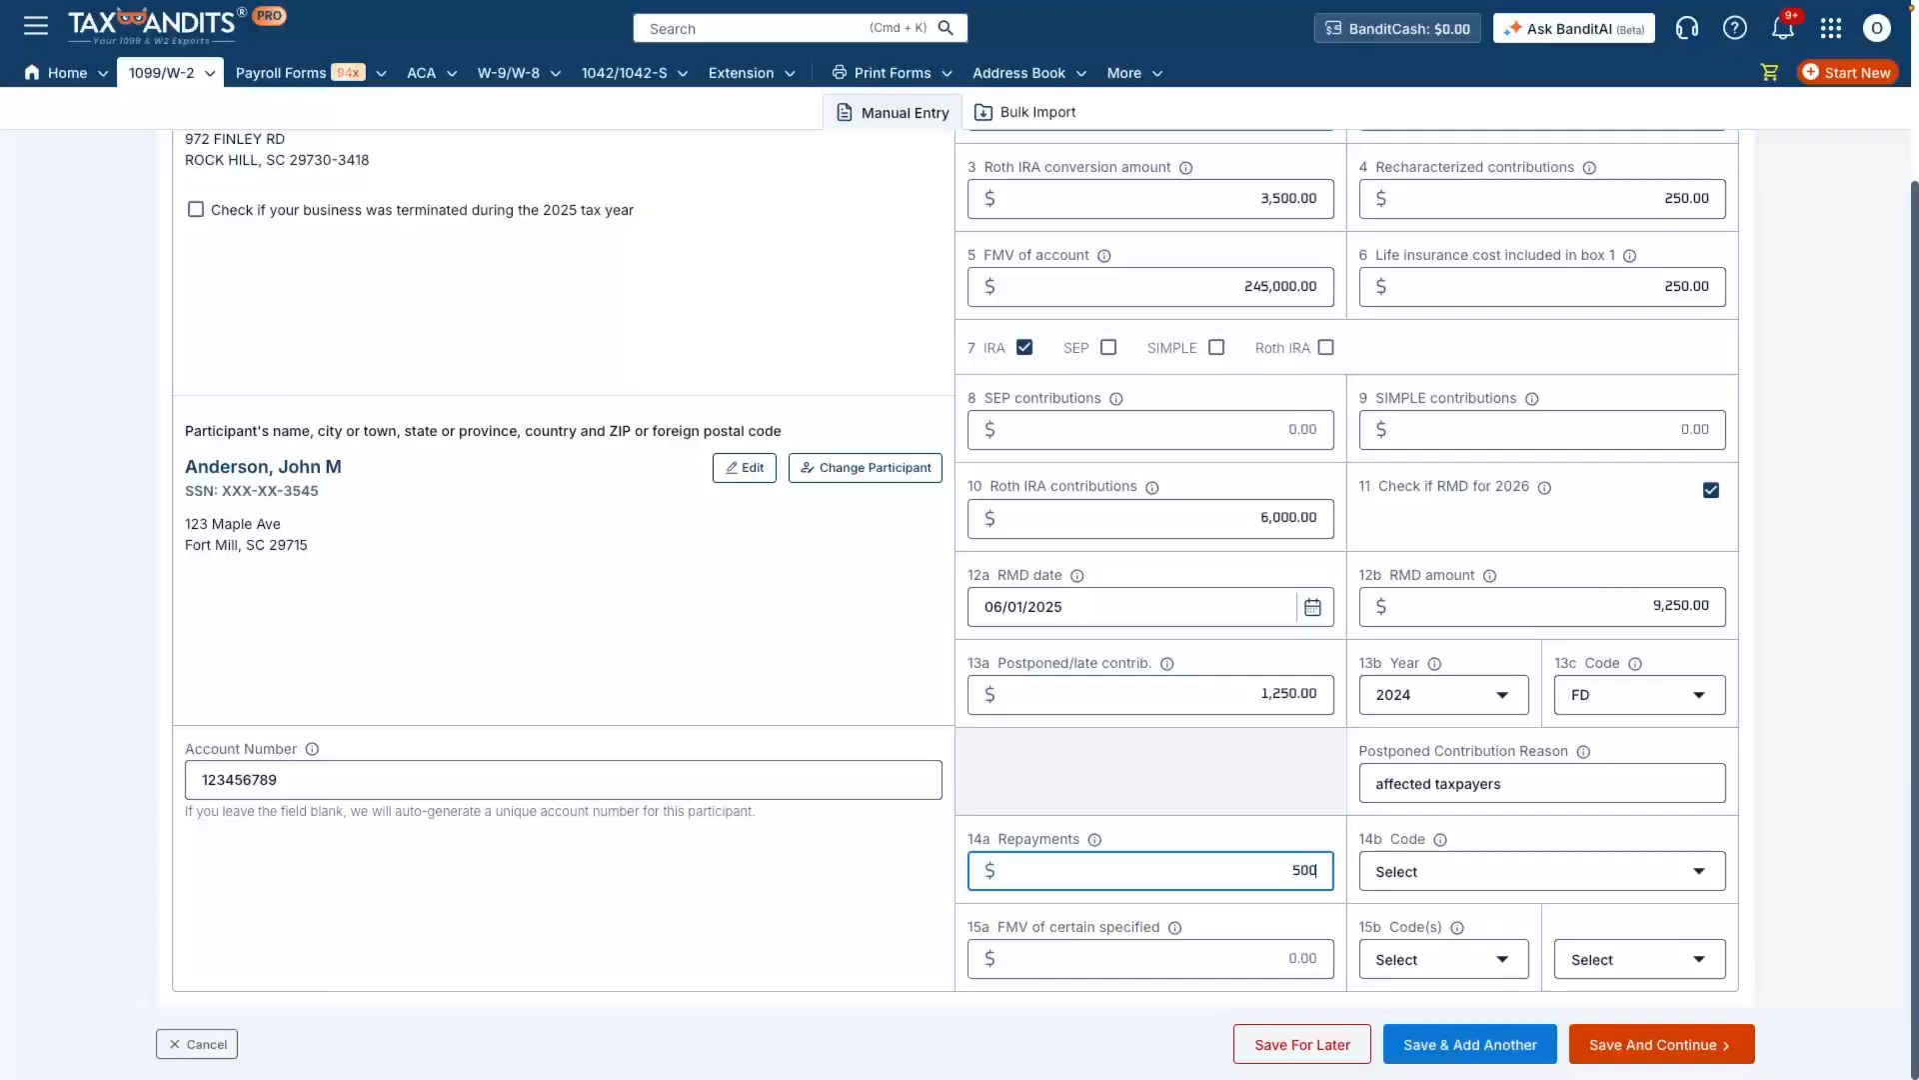
pyautogui.press('Tab')
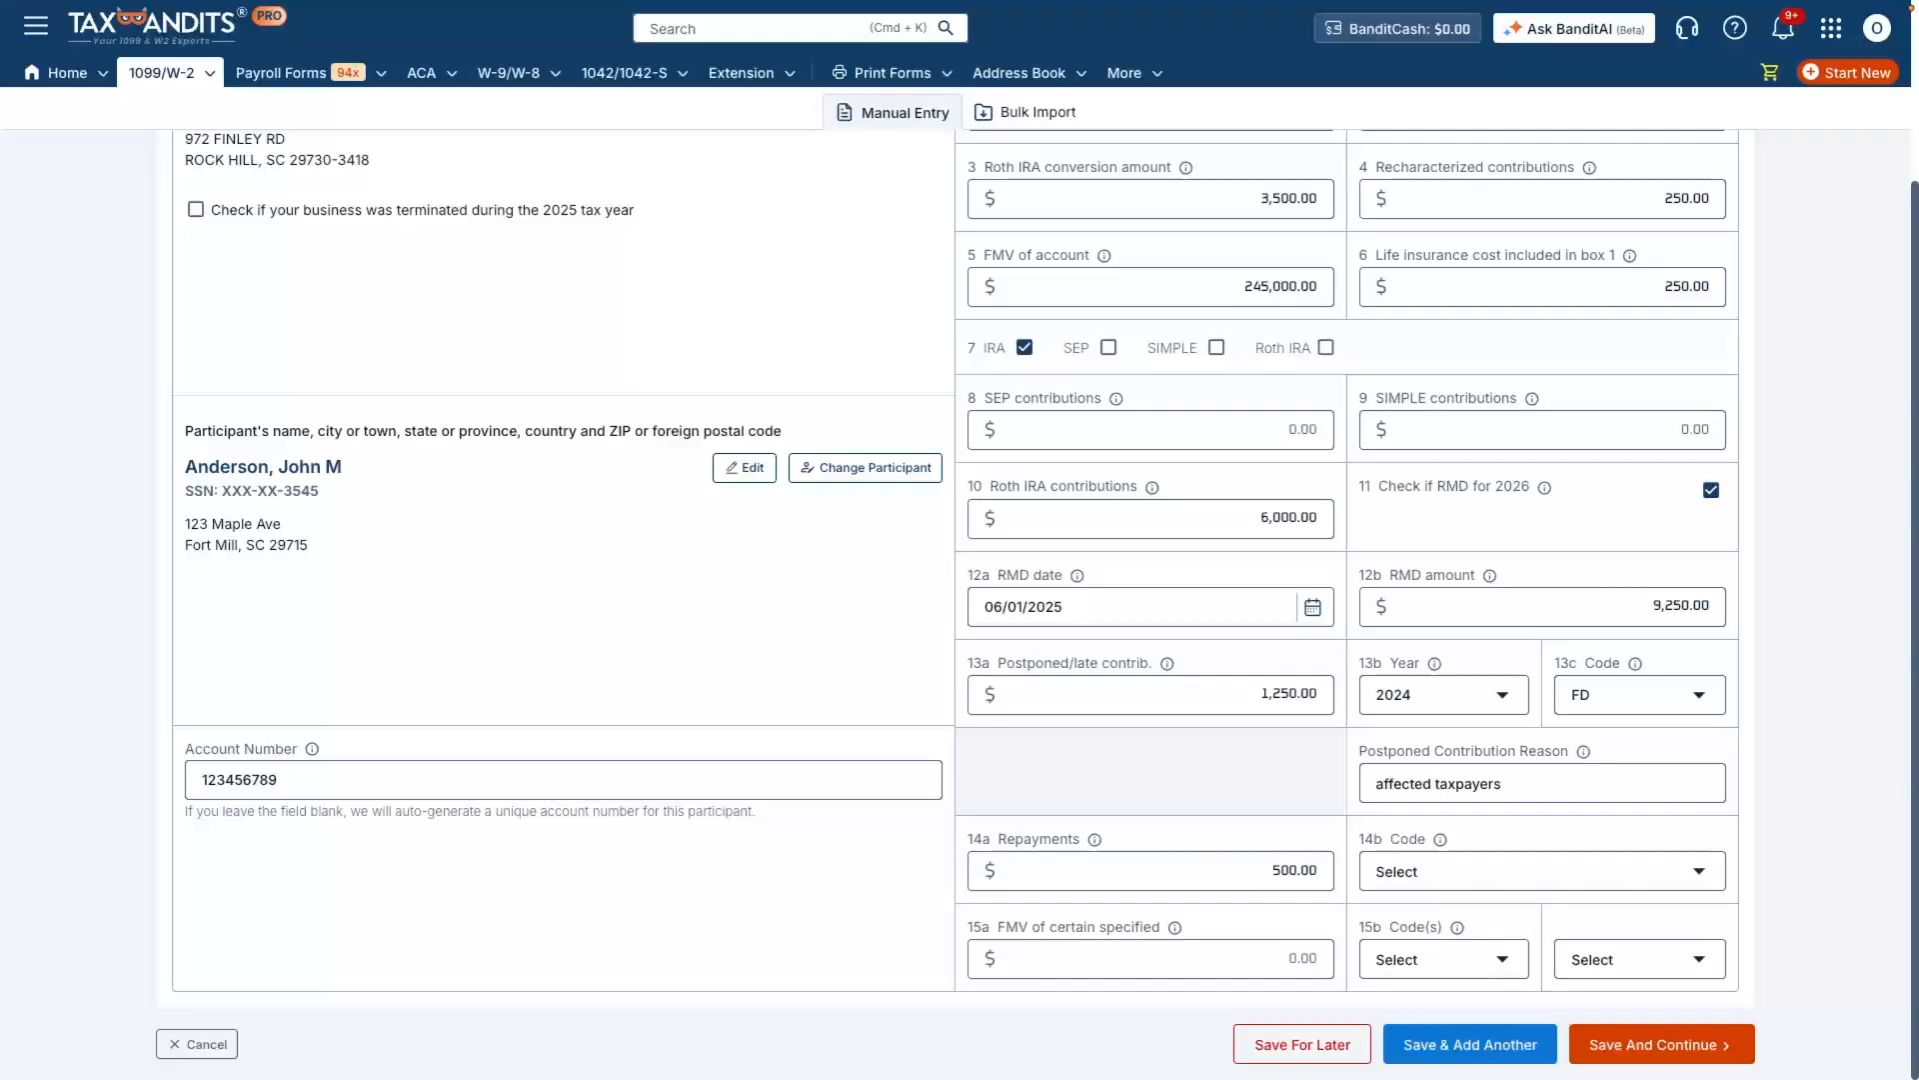
pyautogui.press('space')
pyautogui.press('Down')
pyautogui.press('Down')
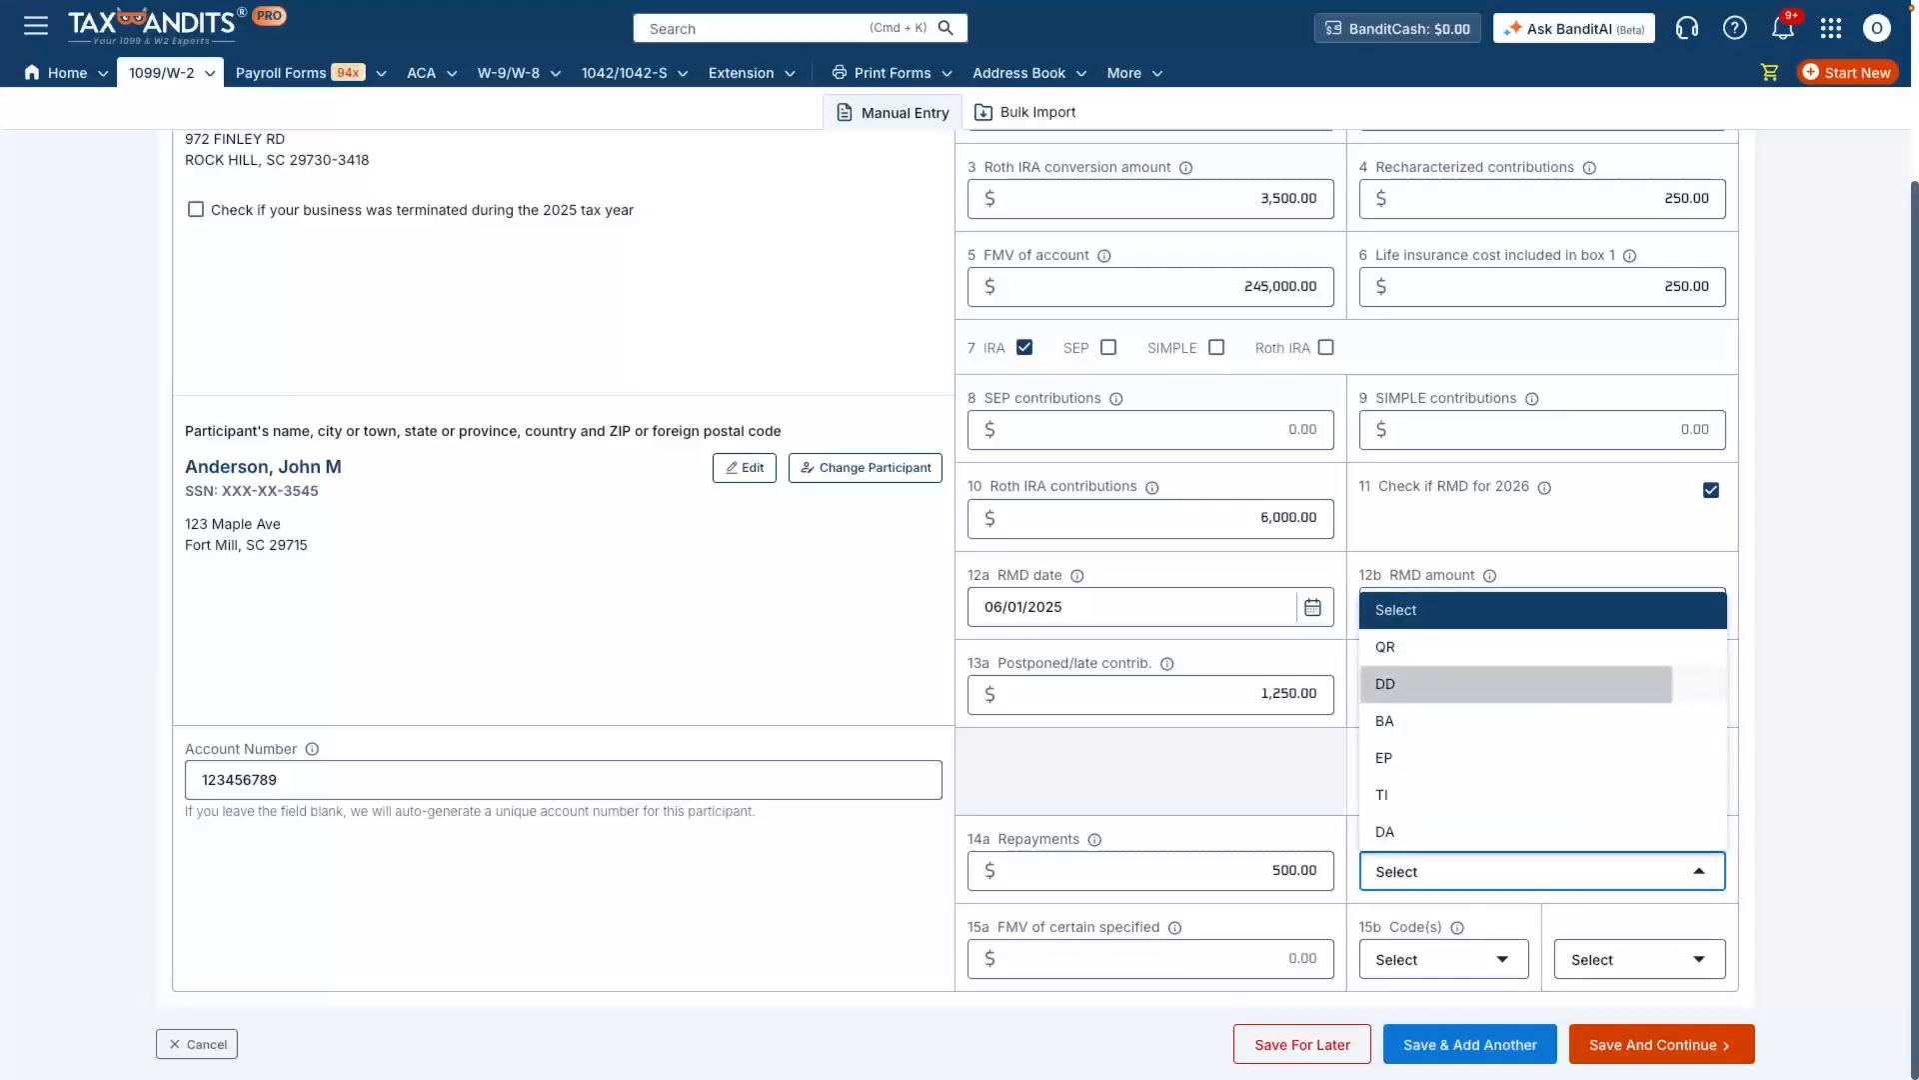
pyautogui.press('Return')
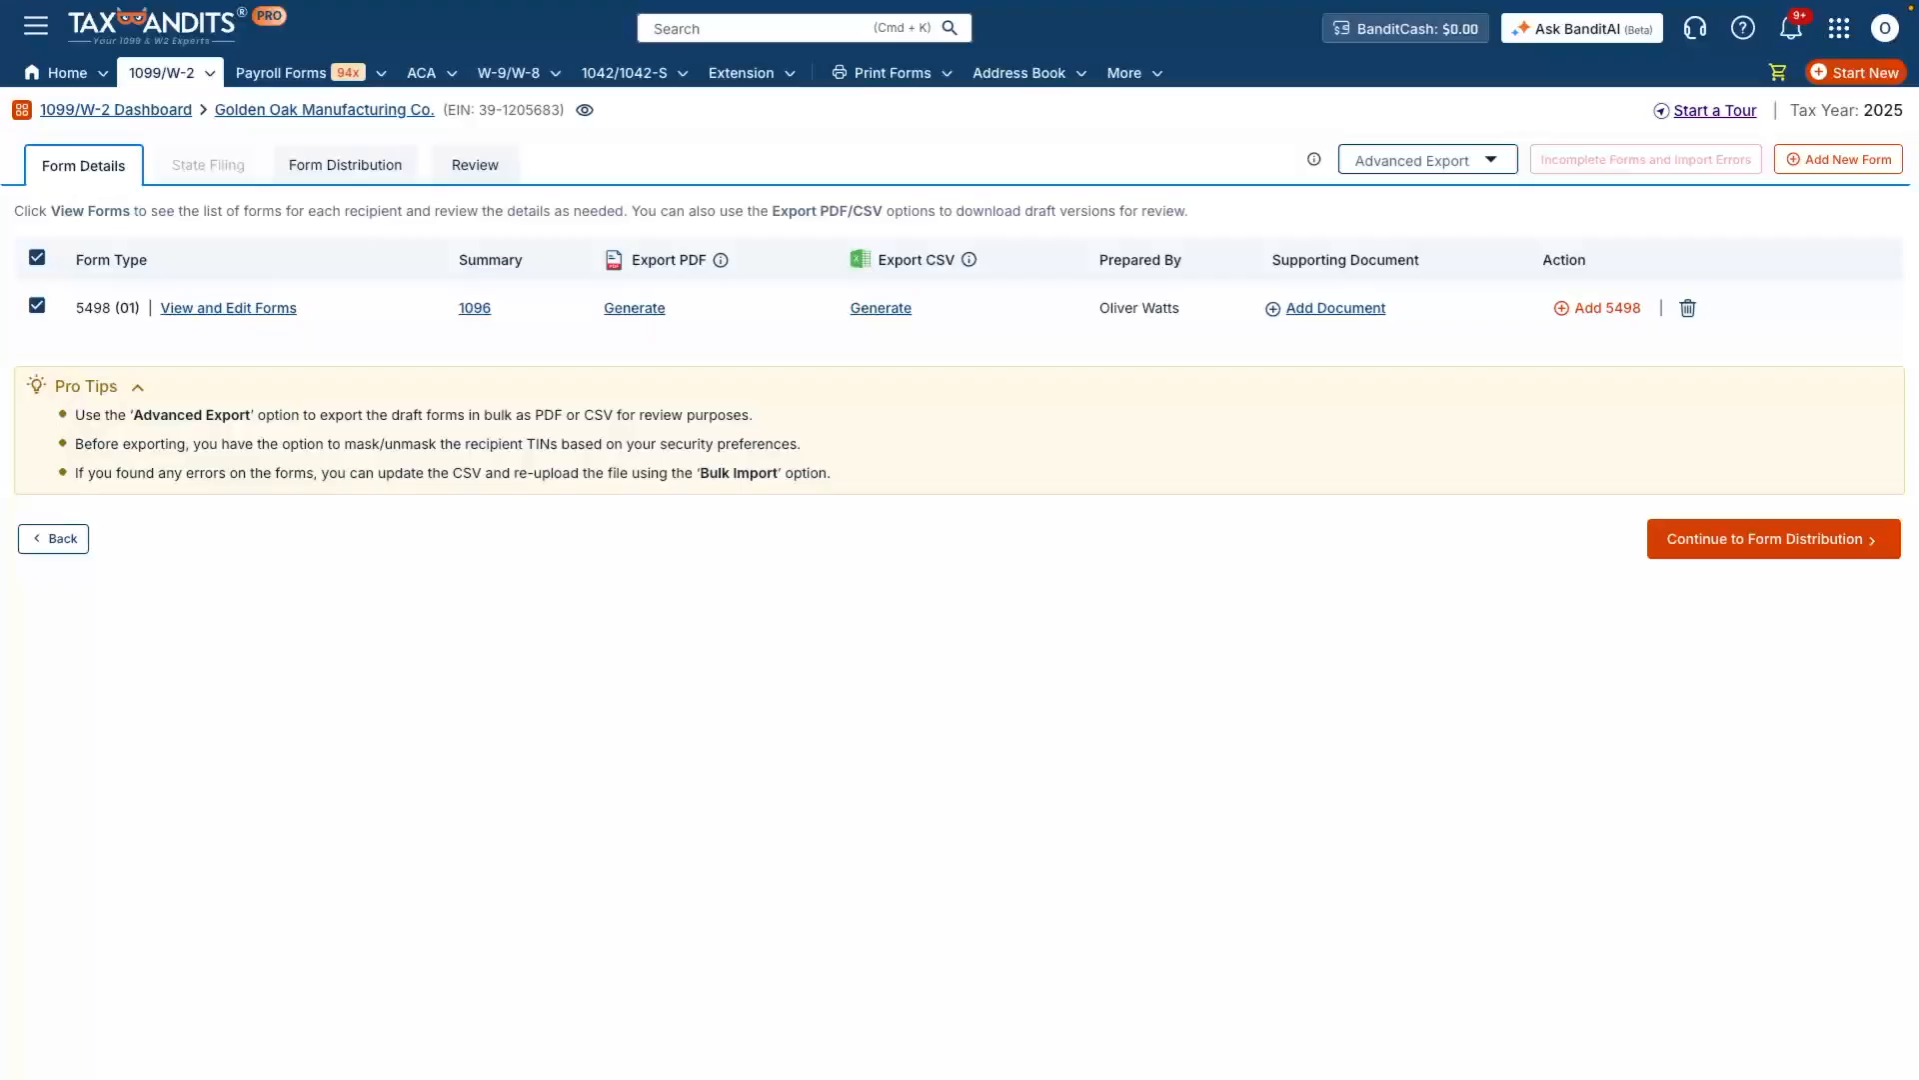
# Step: Continue to form distribution, choose Postal Mailing Only for the recipient copies and proceed to the review
pyautogui.click(1773, 539)
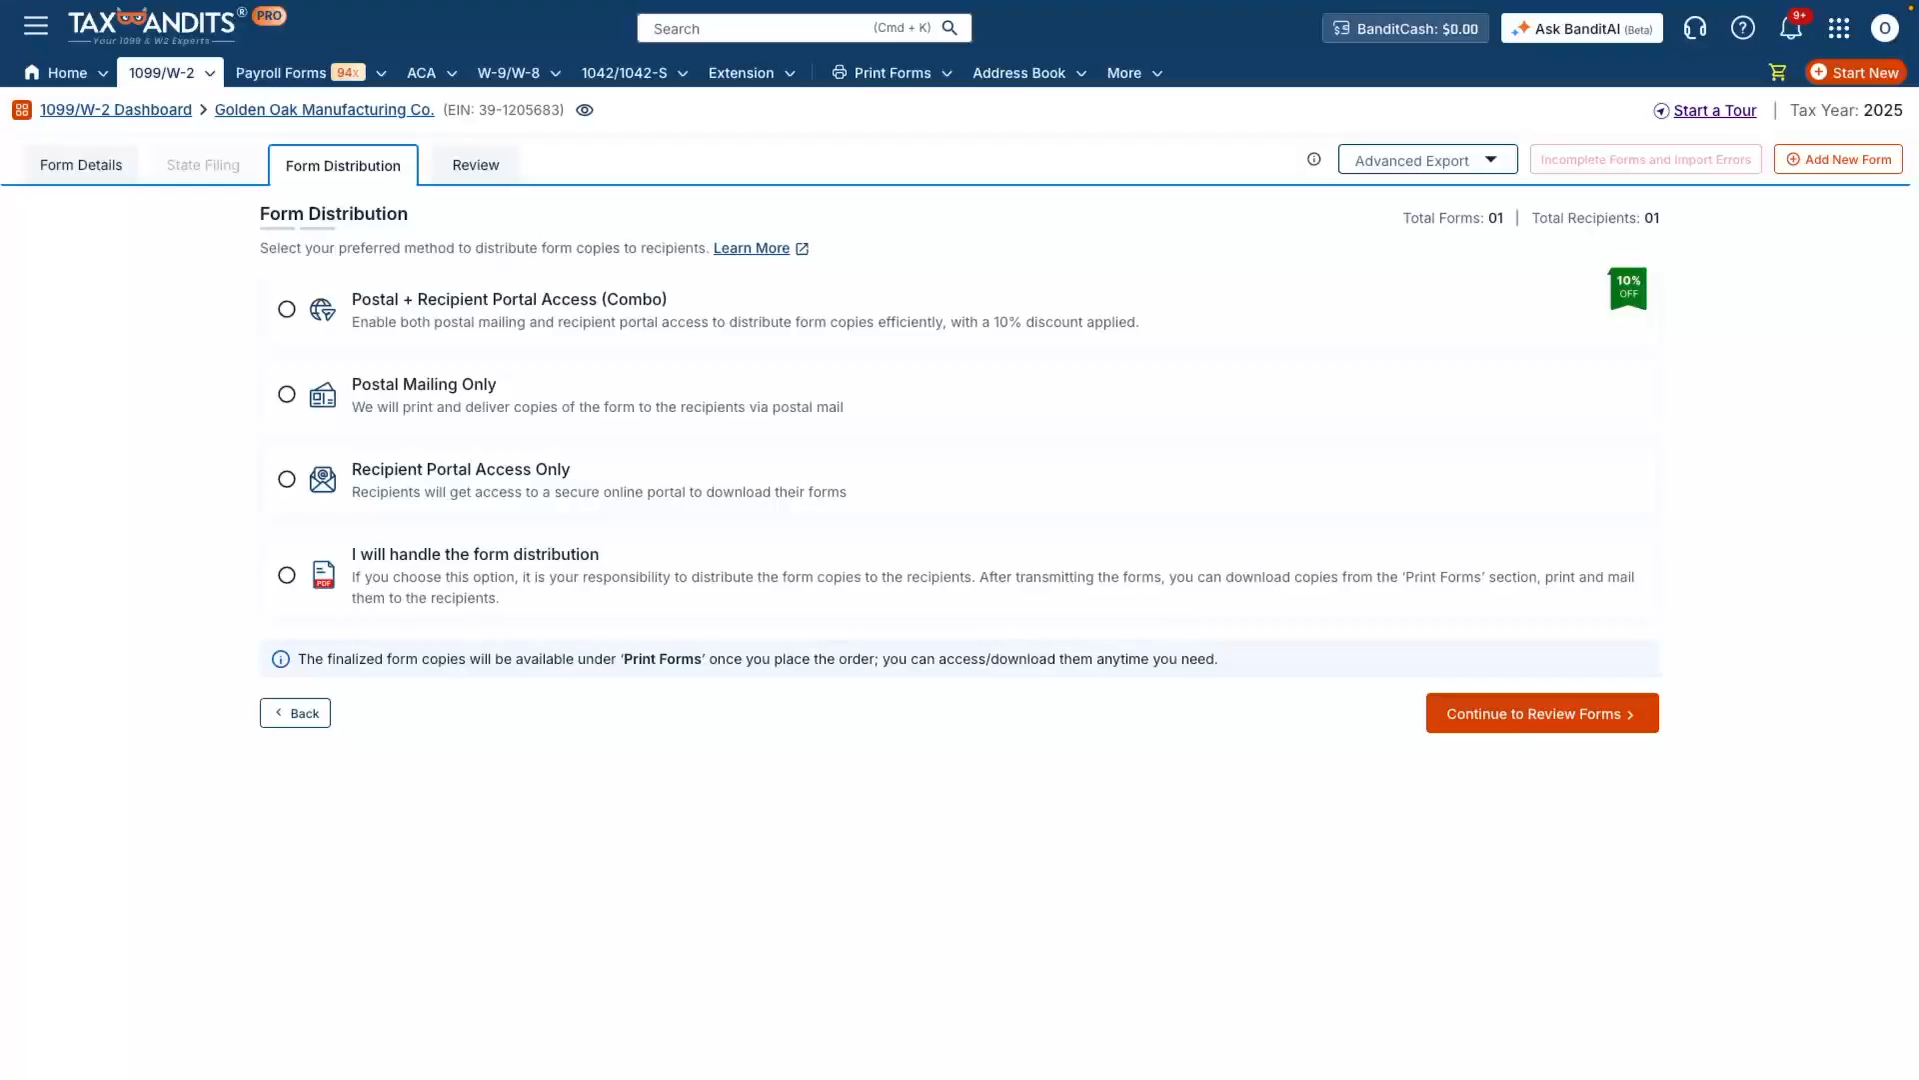
pyautogui.click(286, 394)
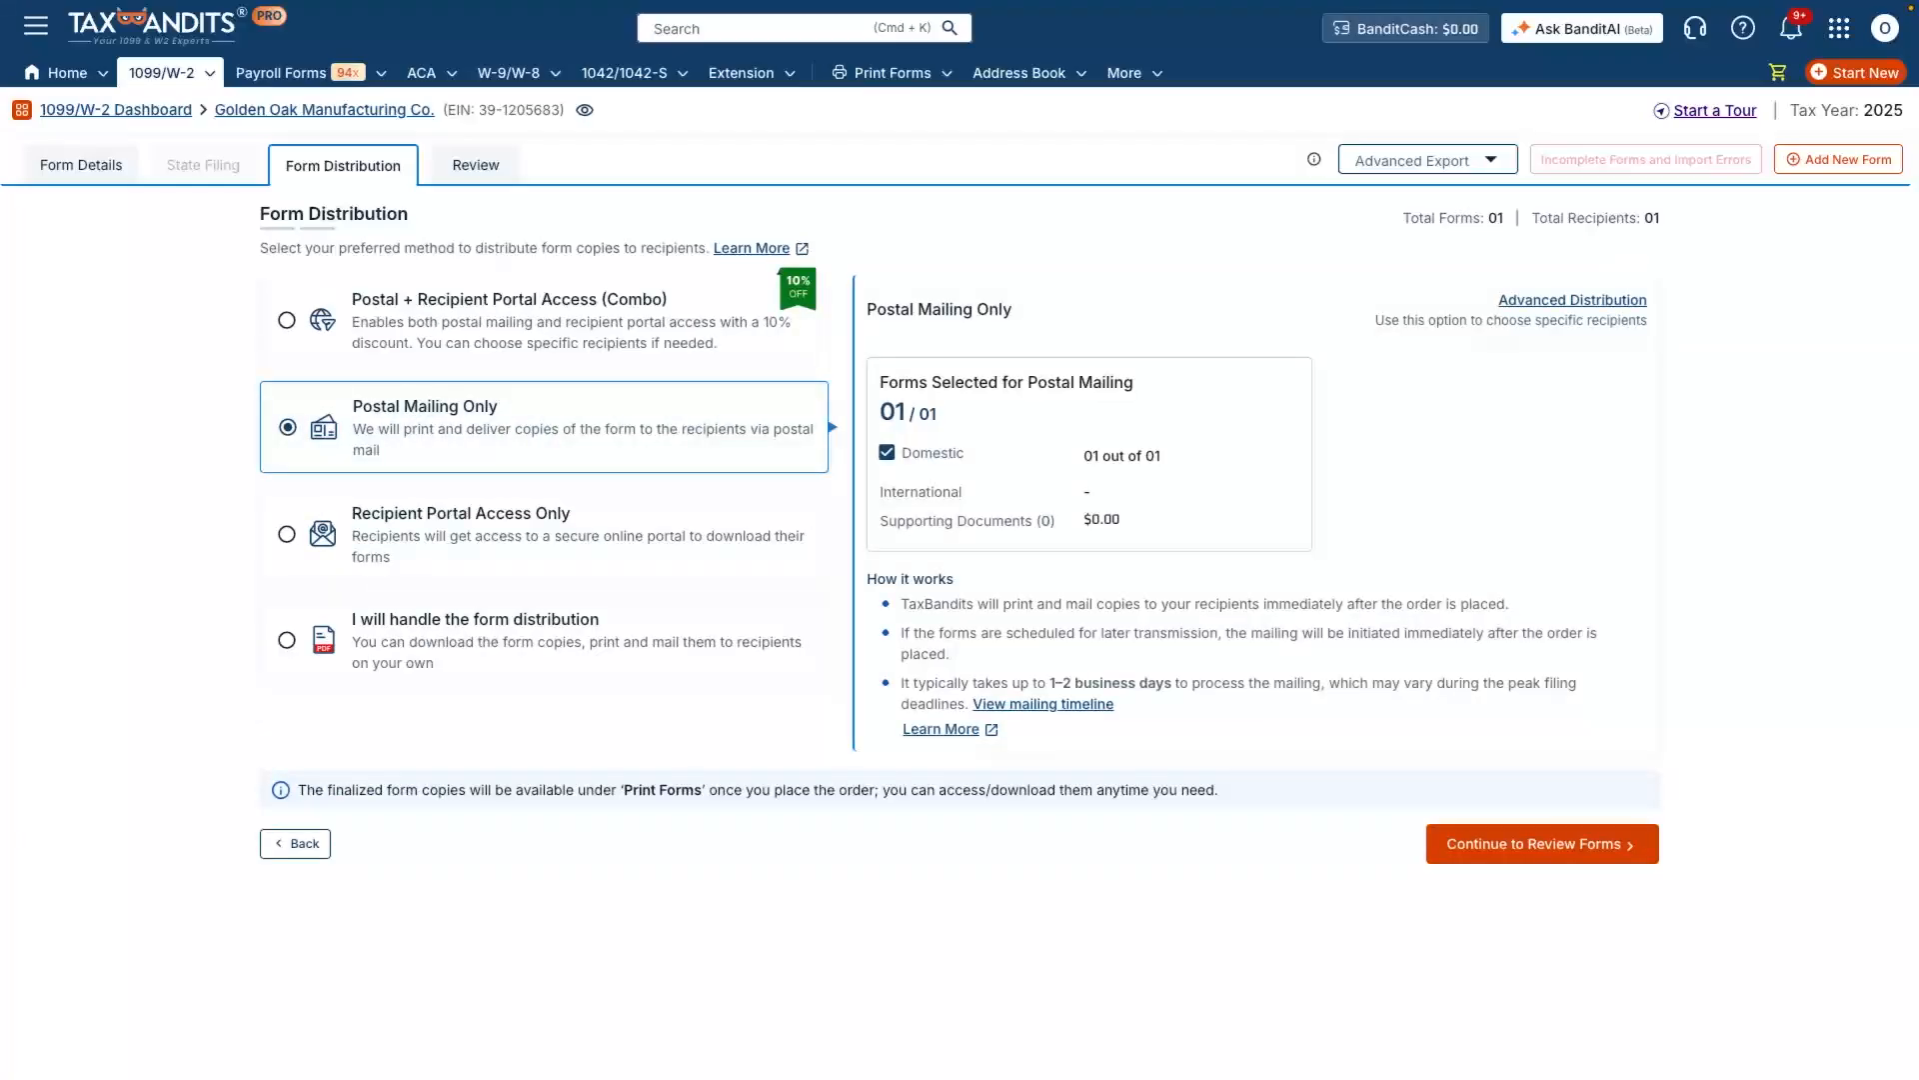
pyautogui.click(1543, 844)
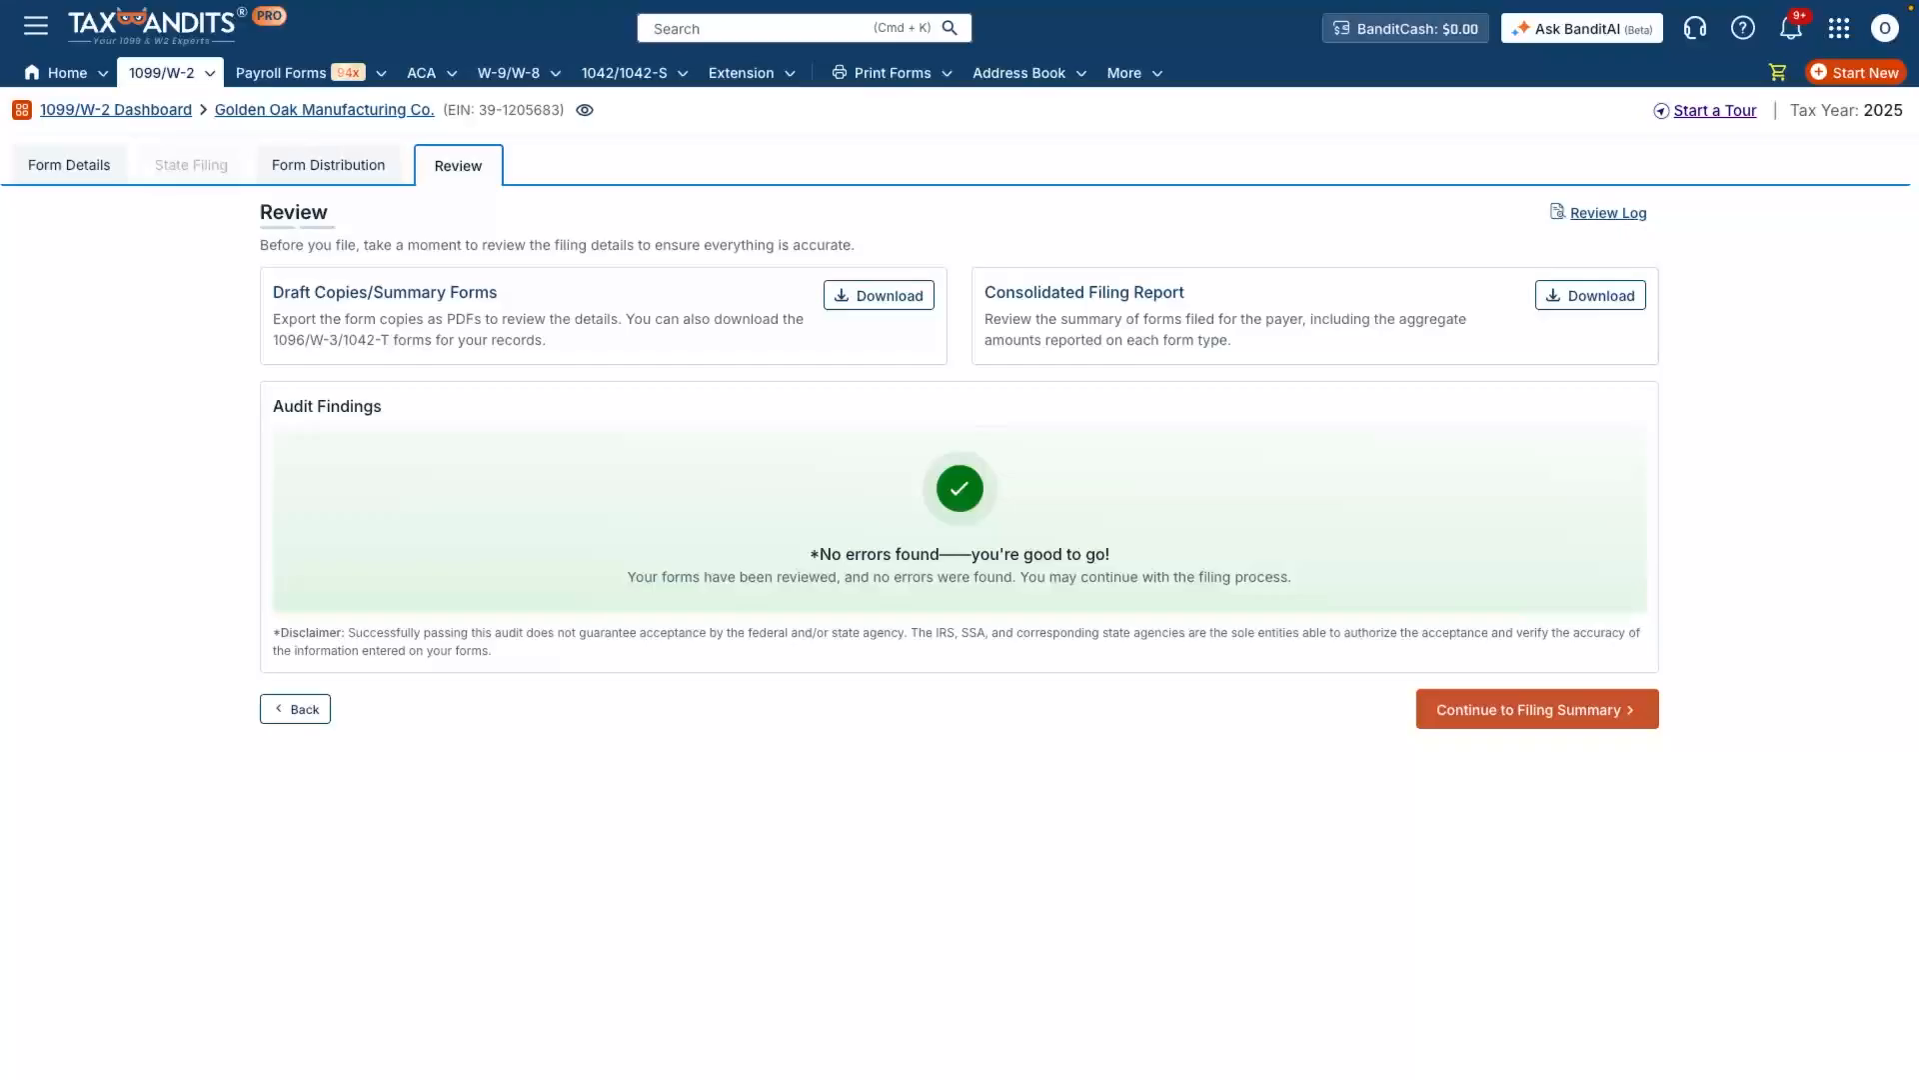
# Step: Continue from the review to the filing summary and check out the Golden Oak Manufacturing Co. filing
pyautogui.click(1538, 710)
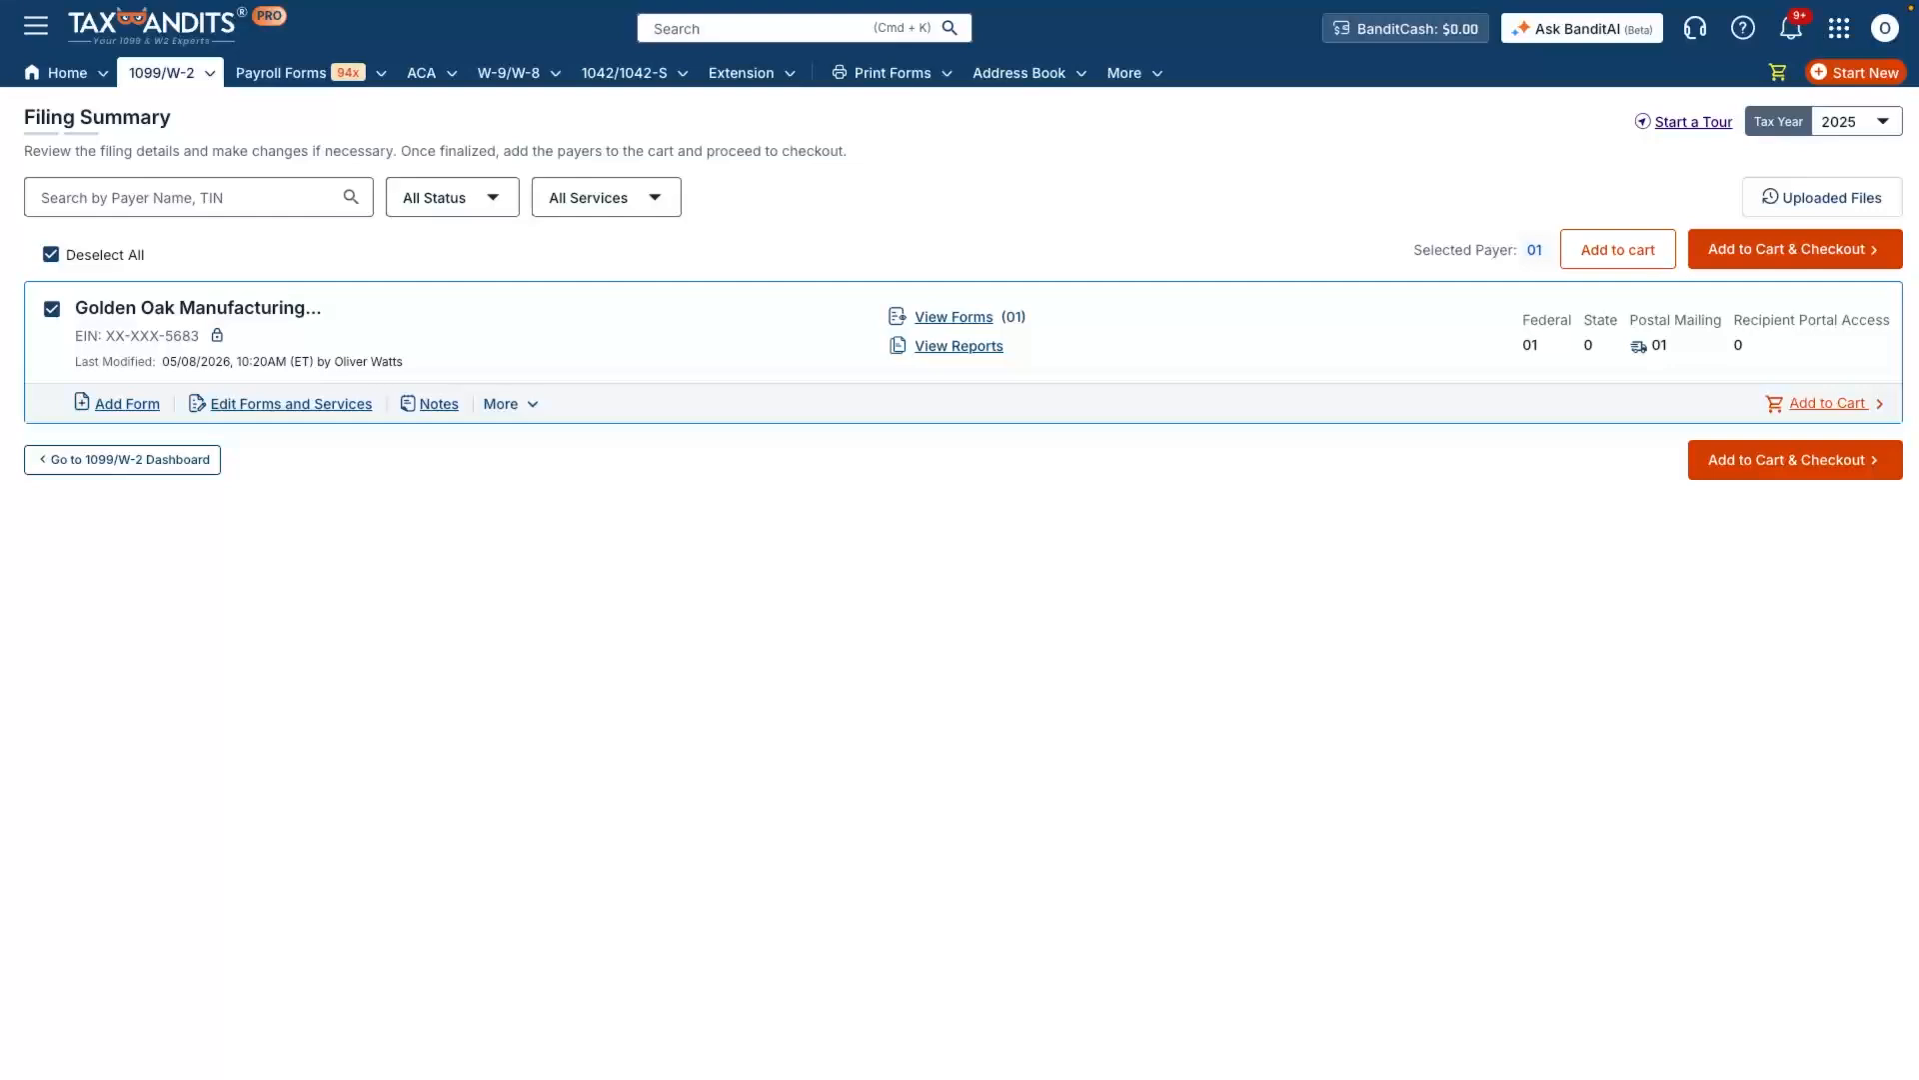
pyautogui.click(1796, 460)
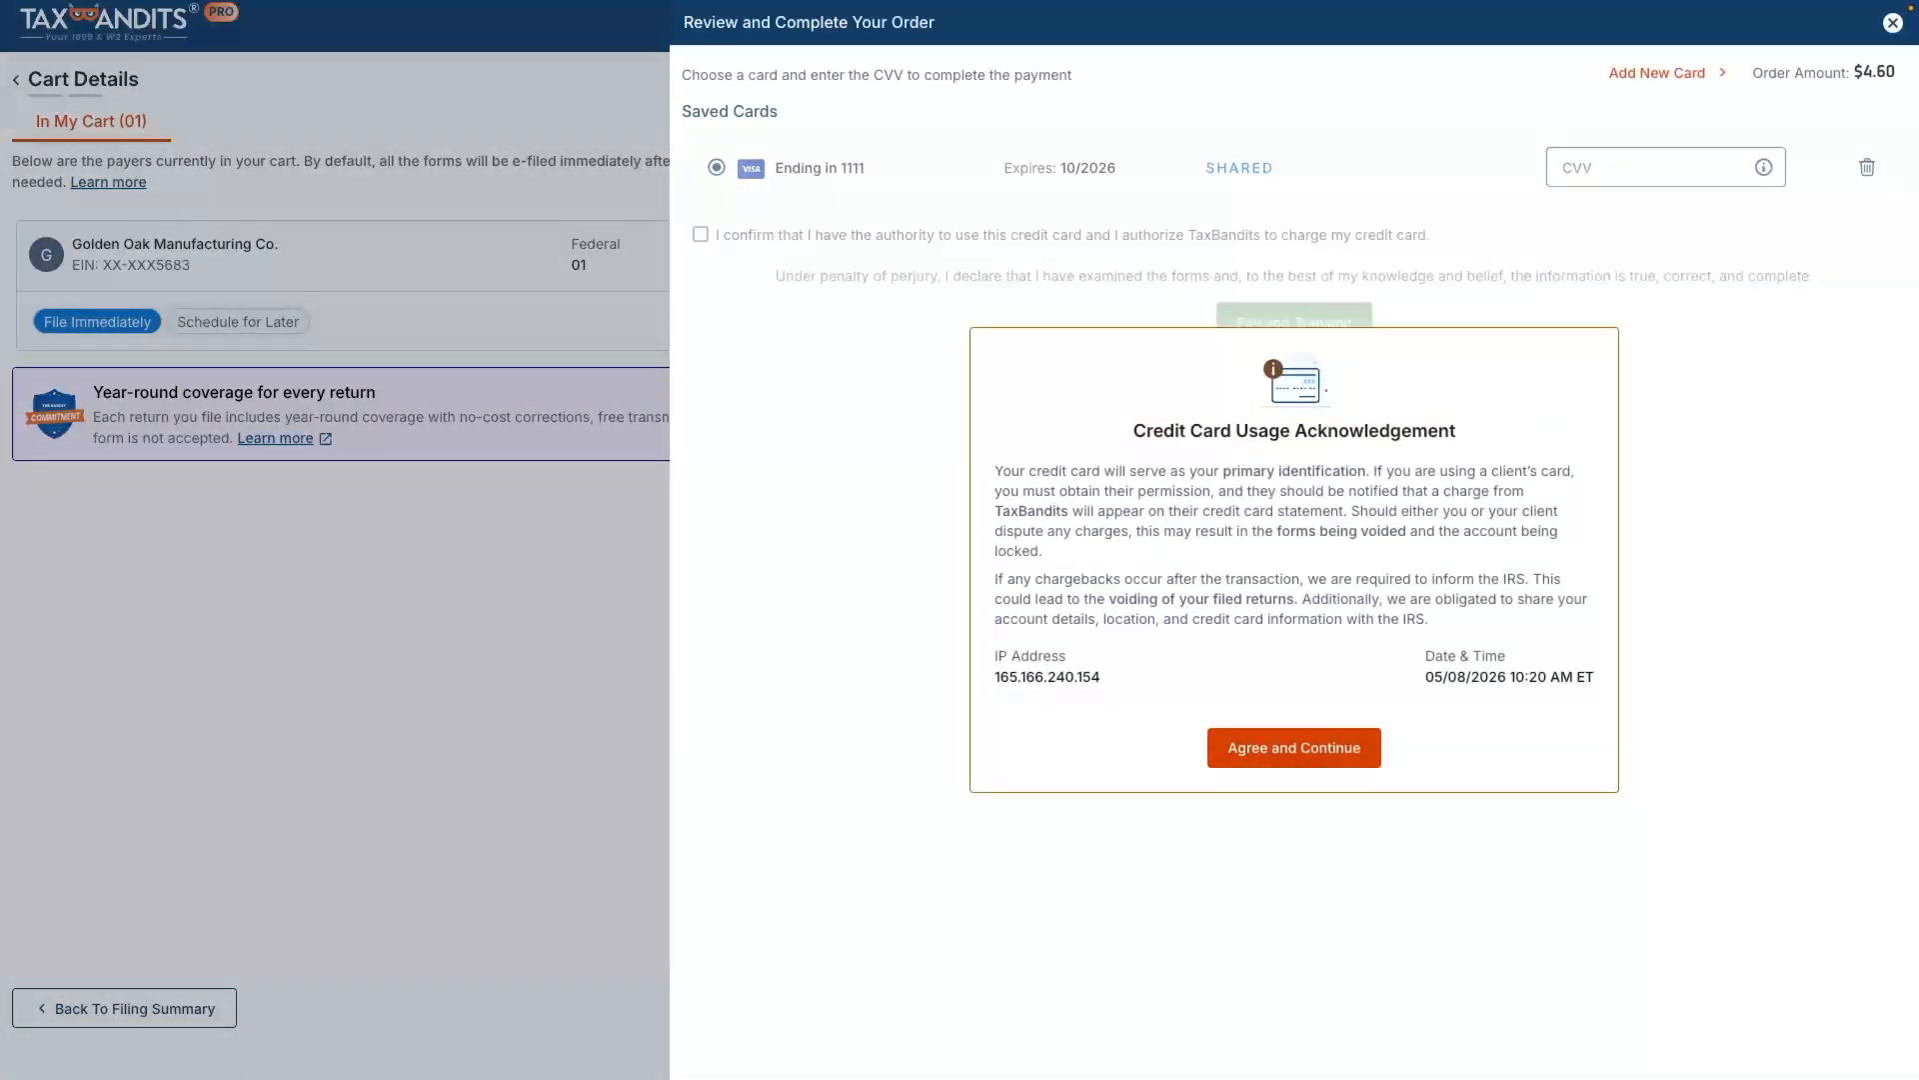
# Step: Accept the credit card usage acknowledgement and submit the authorized payment using the saved card's CVV
pyautogui.click(1294, 748)
pyautogui.click(1650, 168)
pyautogui.write('•••')
pyautogui.click(701, 235)
pyautogui.click(1295, 323)
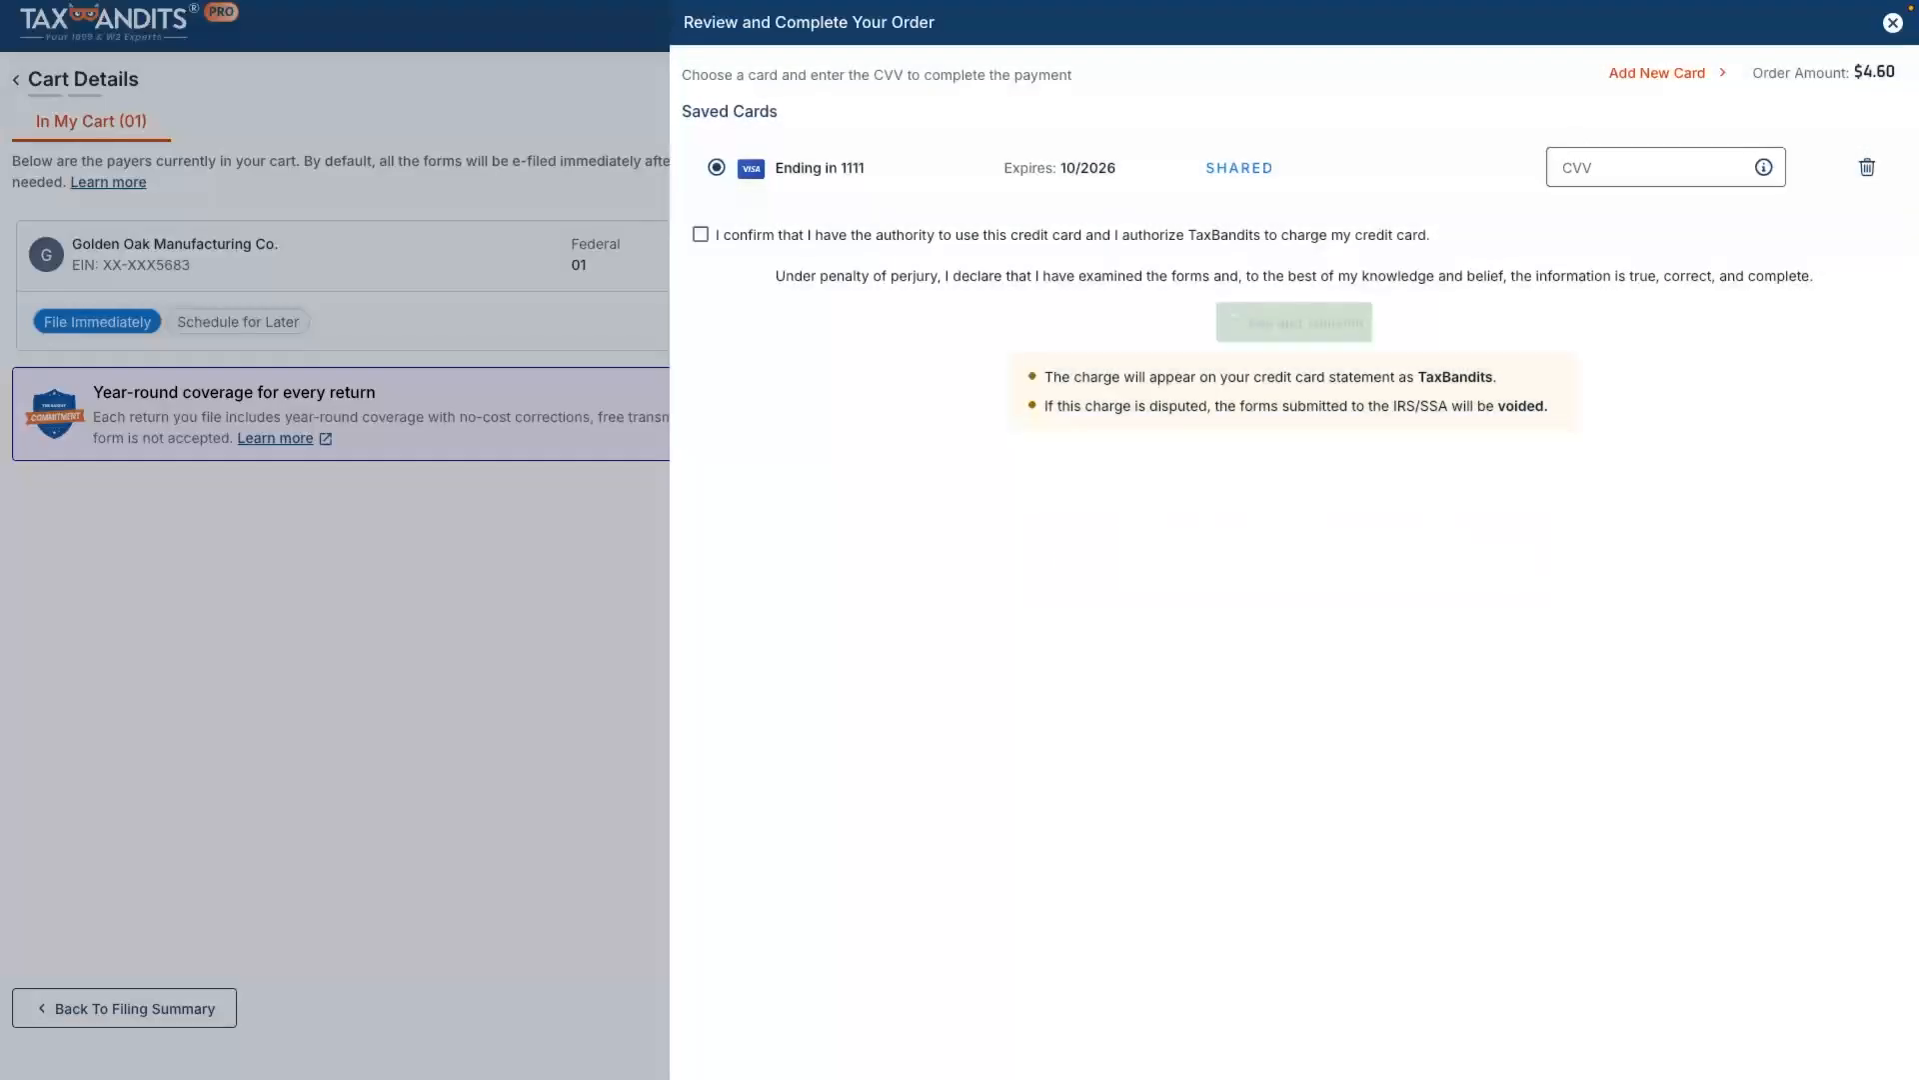